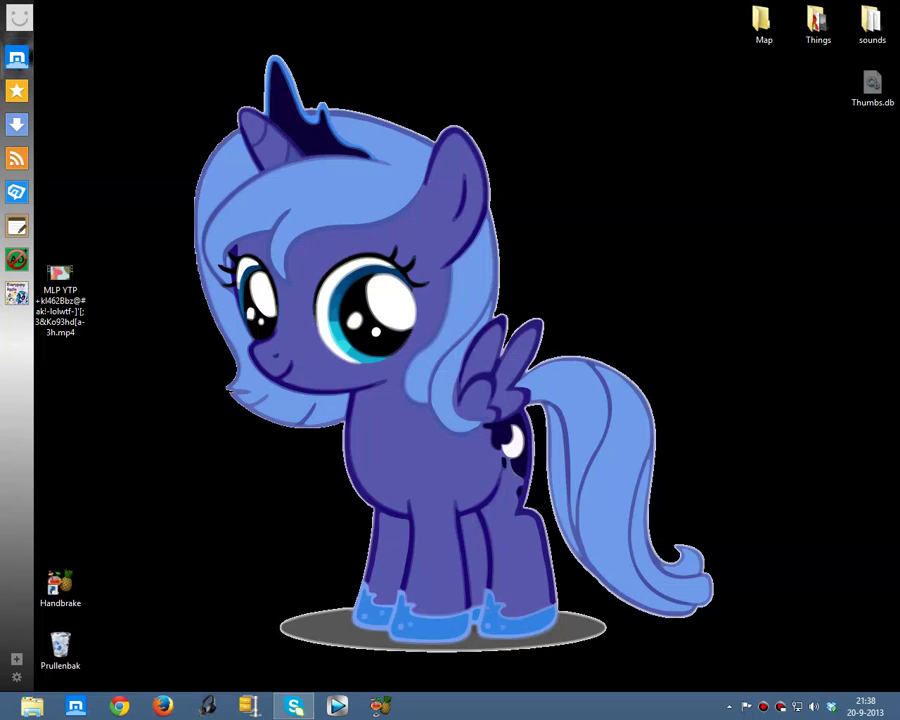
Step: Visit handbrake.fr in the Maxthon browser, view the downloads for other platforms, and close the browser
left_click(16, 57)
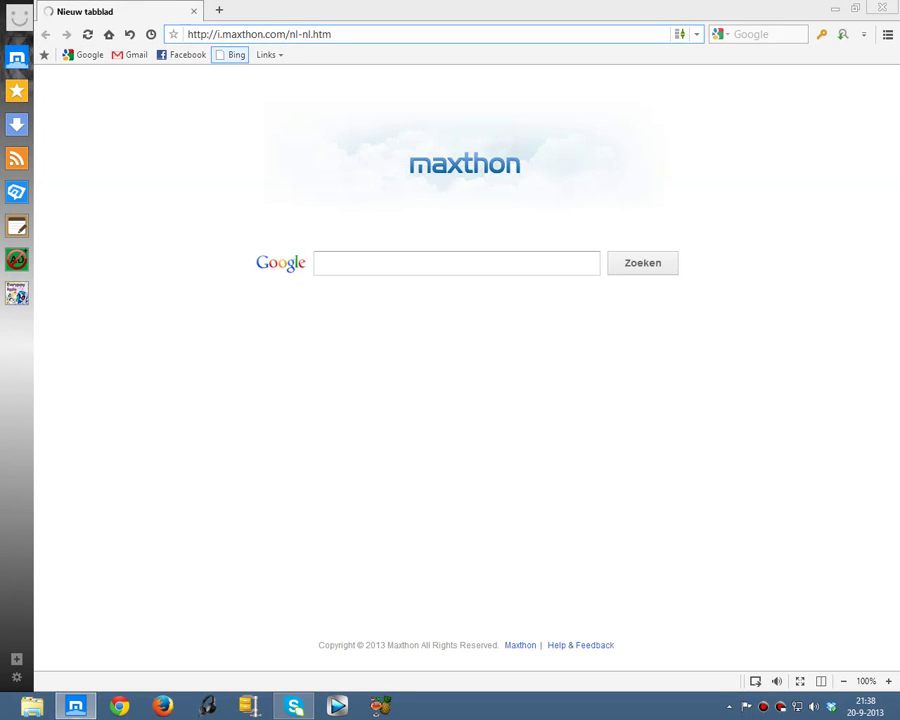
type("handbrake.fr")
key("Return")
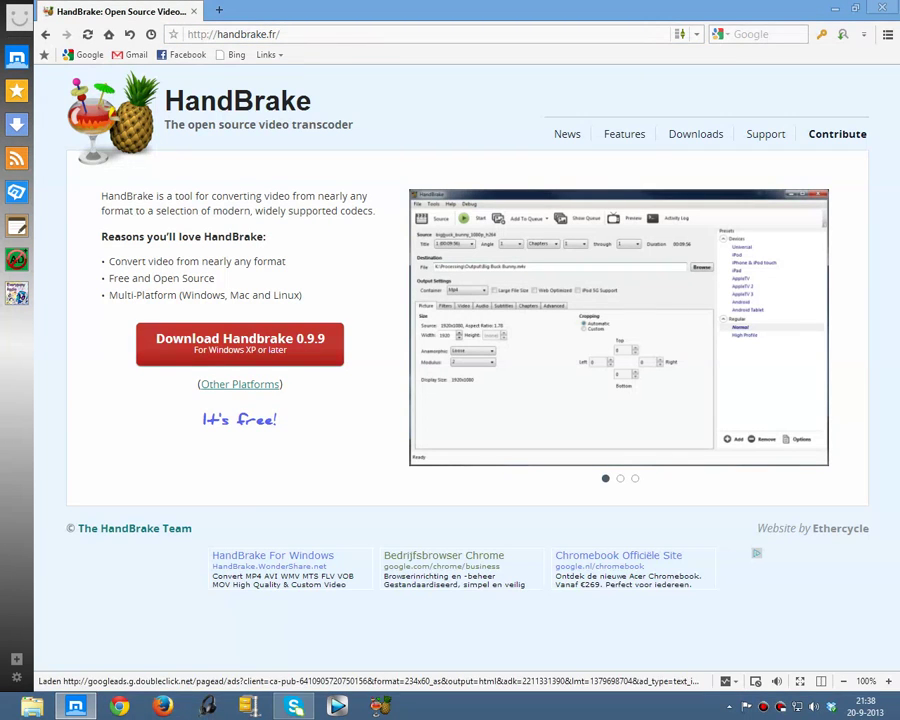
left_click(240, 384)
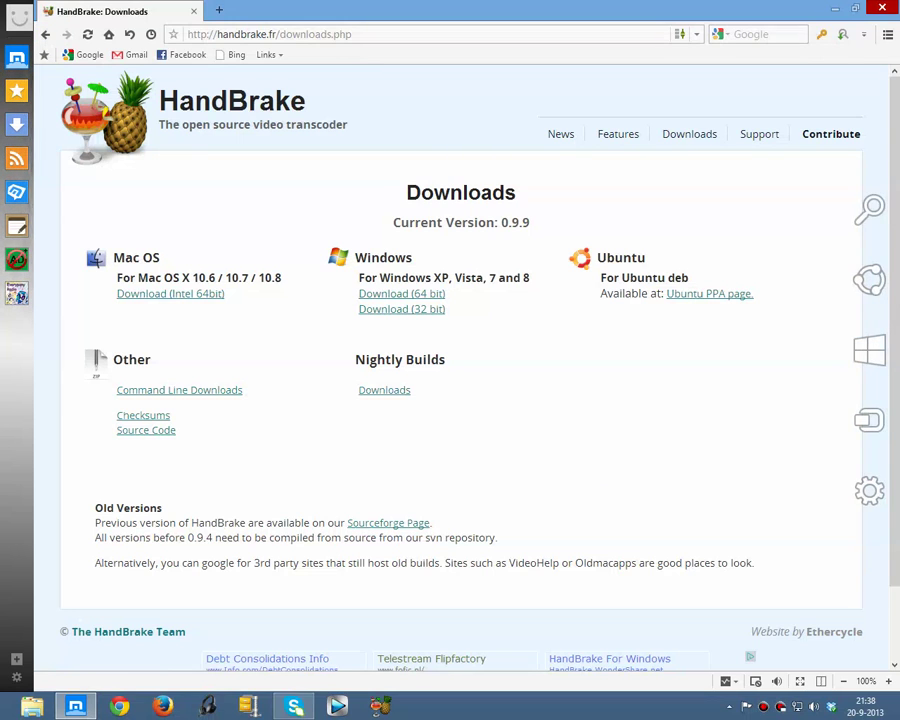
left_click(882, 8)
Step: Move the Handbrake shortcut to the upper part of the desktop, launch HandBrake from it, and shift its window clear of the desktop files
left_click_drag(60, 585, 115, 210)
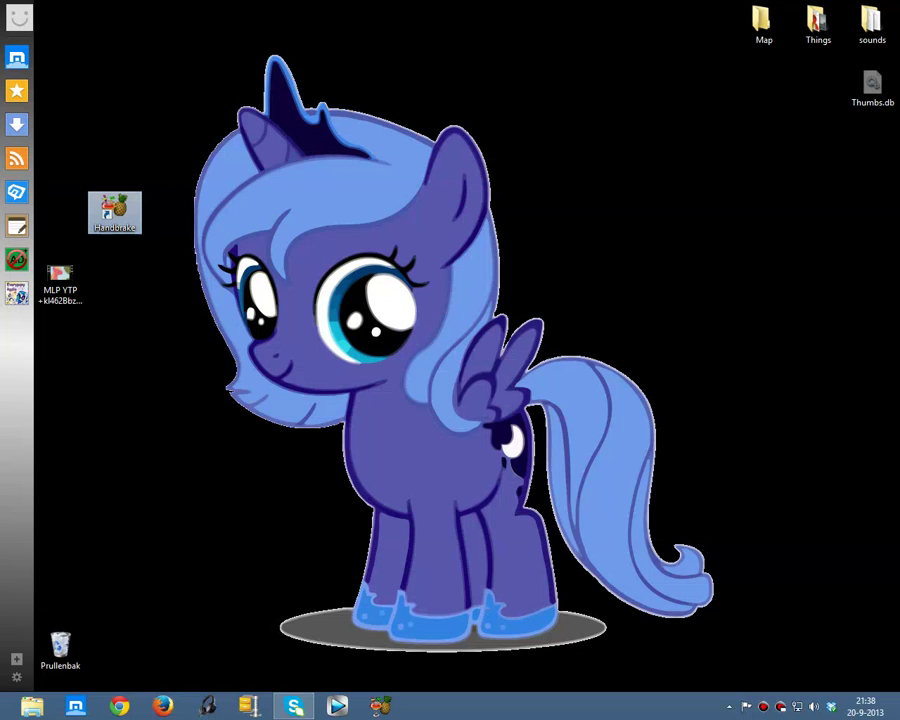
key("Return")
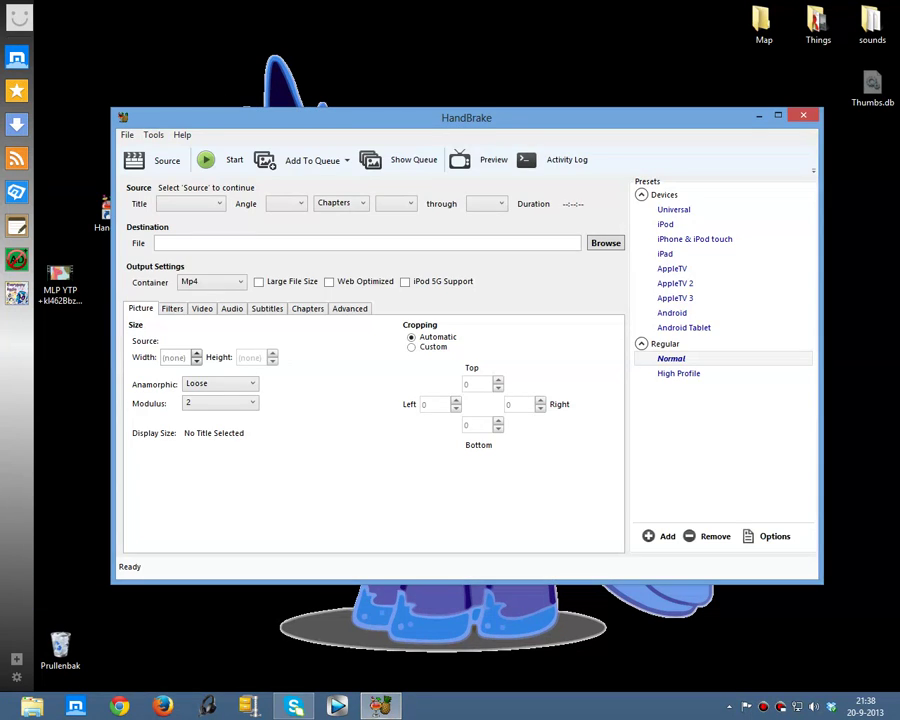
left_click_drag(466, 117, 584, 101)
Step: Place the MLP YTP video below the Handbrake shortcut and check its file size in the file properties
left_click(60, 282)
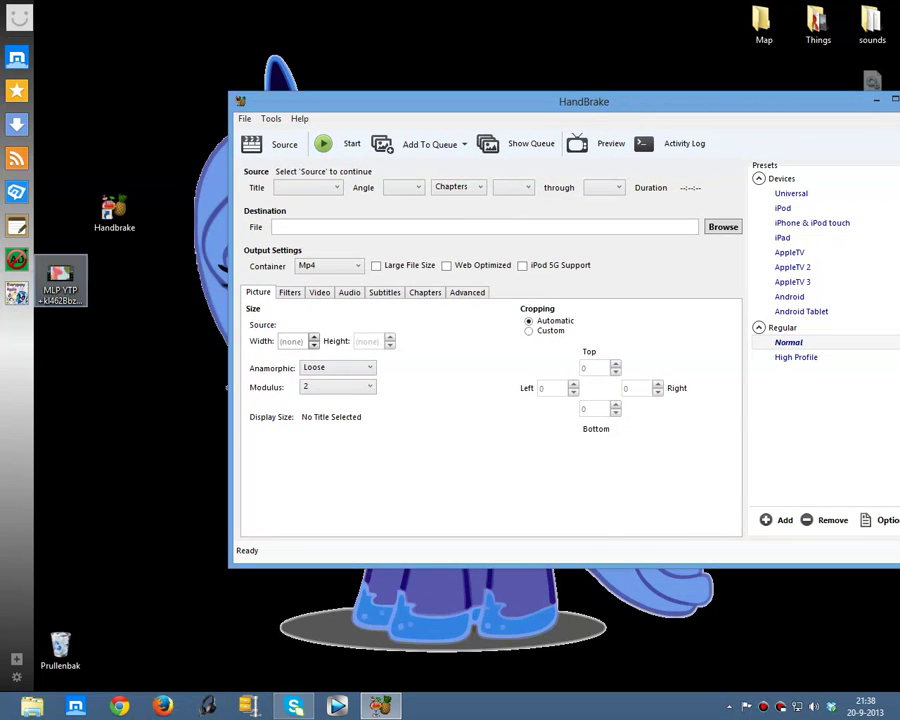
left_click_drag(60, 290, 114, 353)
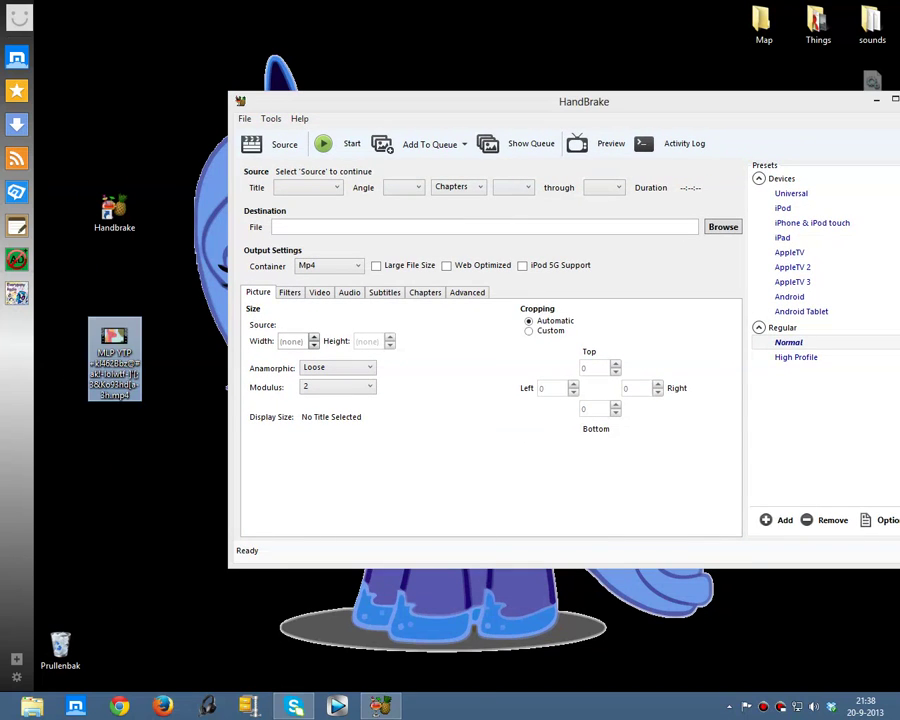
right_click(114, 358)
left_click(150, 683)
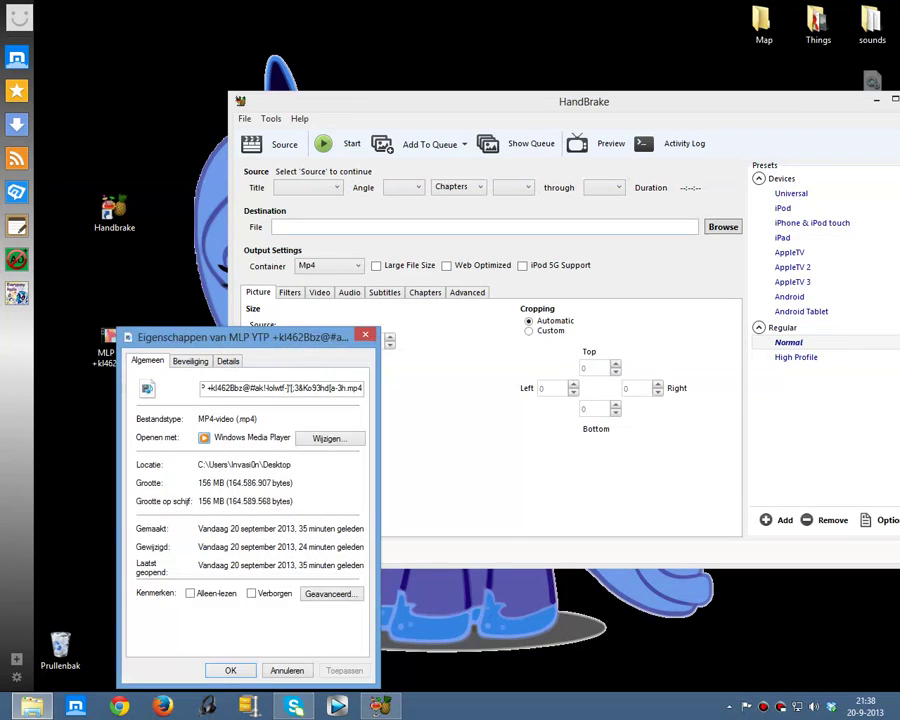
left_click_drag(250, 337, 285, 269)
left_click_drag(234, 415, 329, 415)
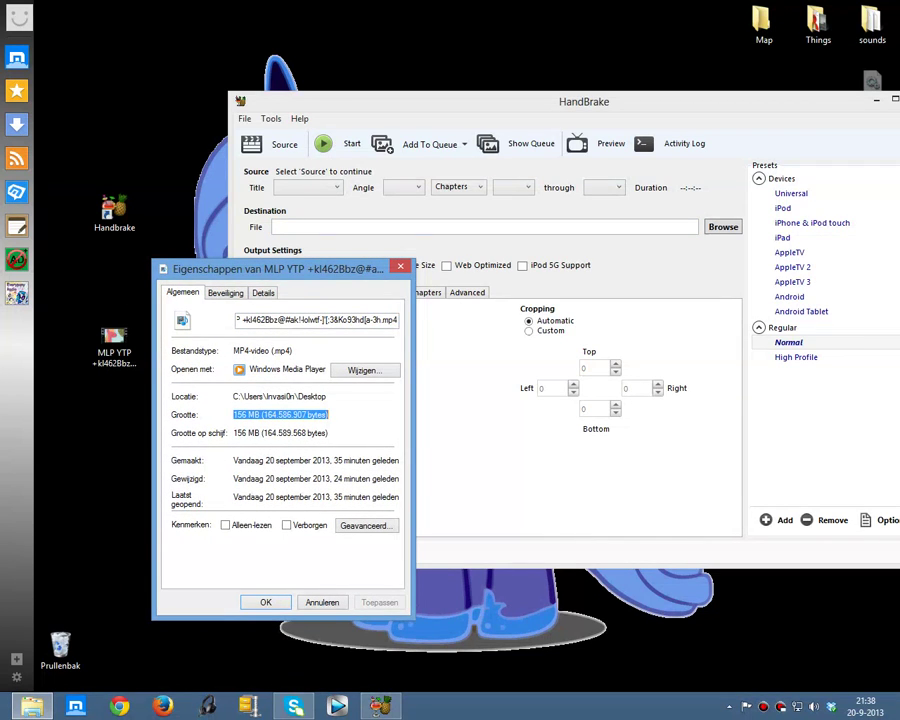
left_click_drag(286, 319, 234, 319)
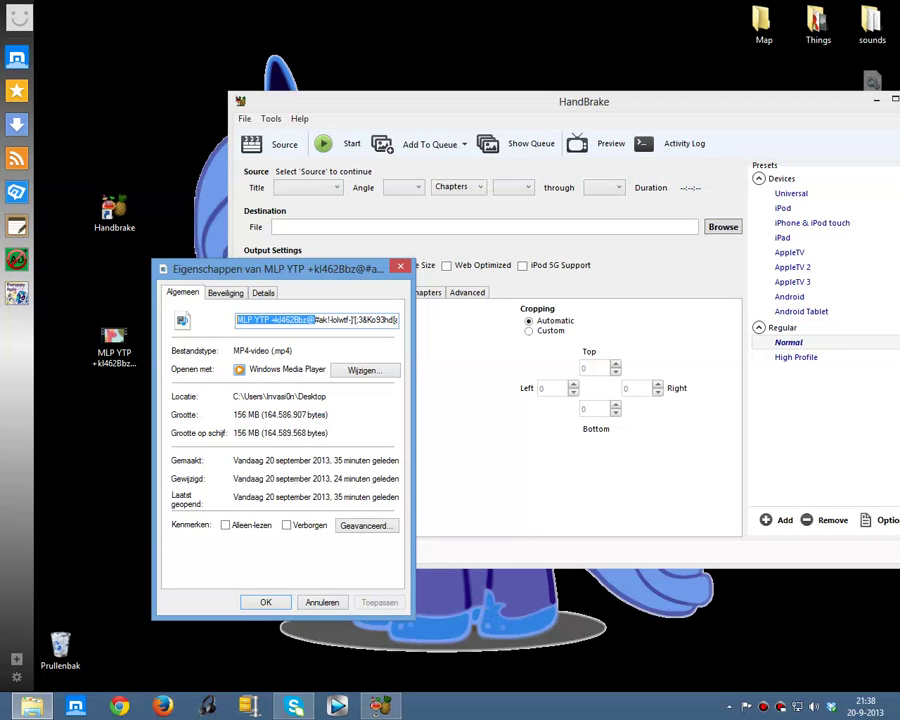
key("Escape")
Step: Load the MLP YTP video as HandBrake's source and set a desktop MP4 destination with the original name plus "(Low Size)"
left_click_drag(114, 340, 240, 325)
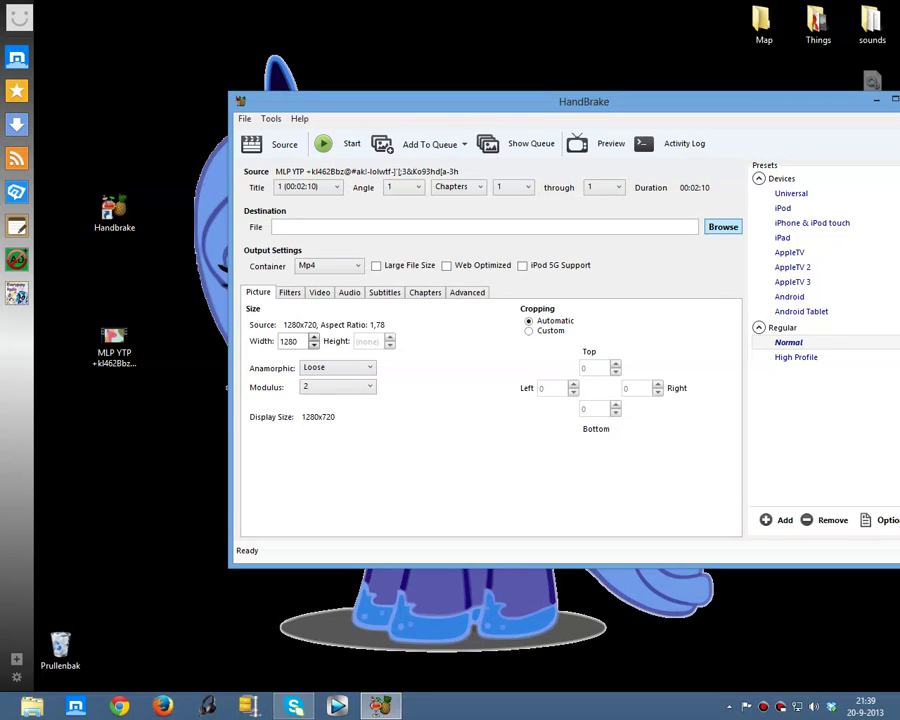
left_click(722, 227)
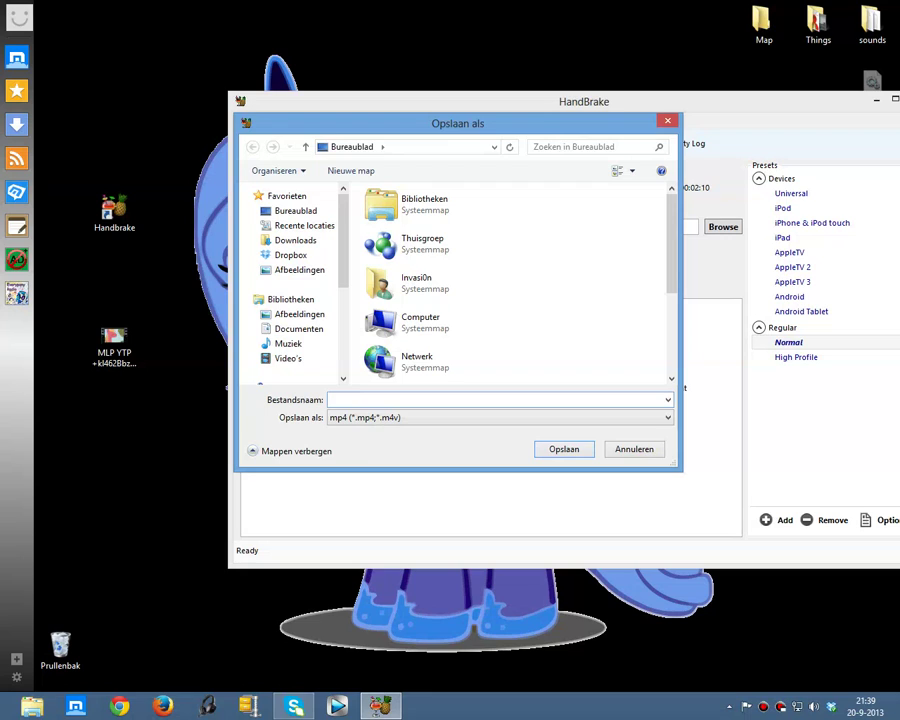
type("MLP")
key("Down")
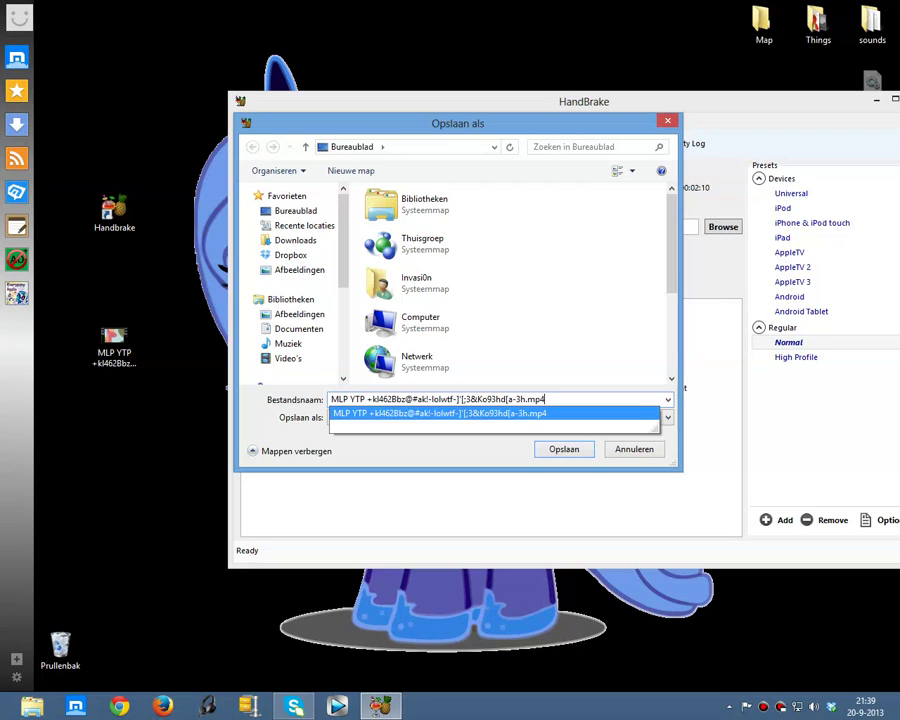
key("Left")
key("Left")
key("Left")
key("Left")
type("(Low Size")
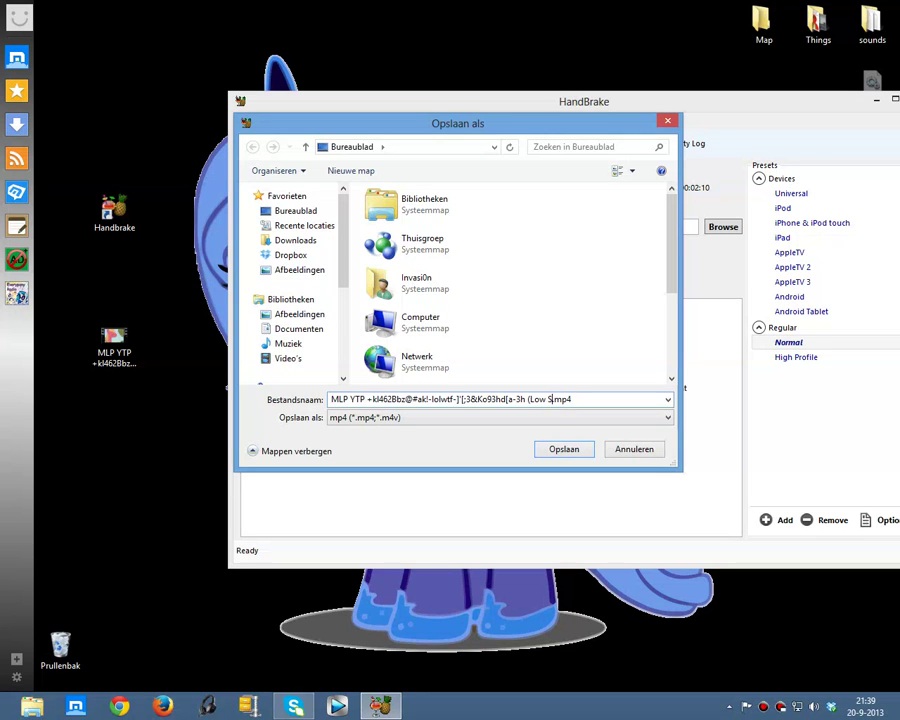
type(")")
key("Return")
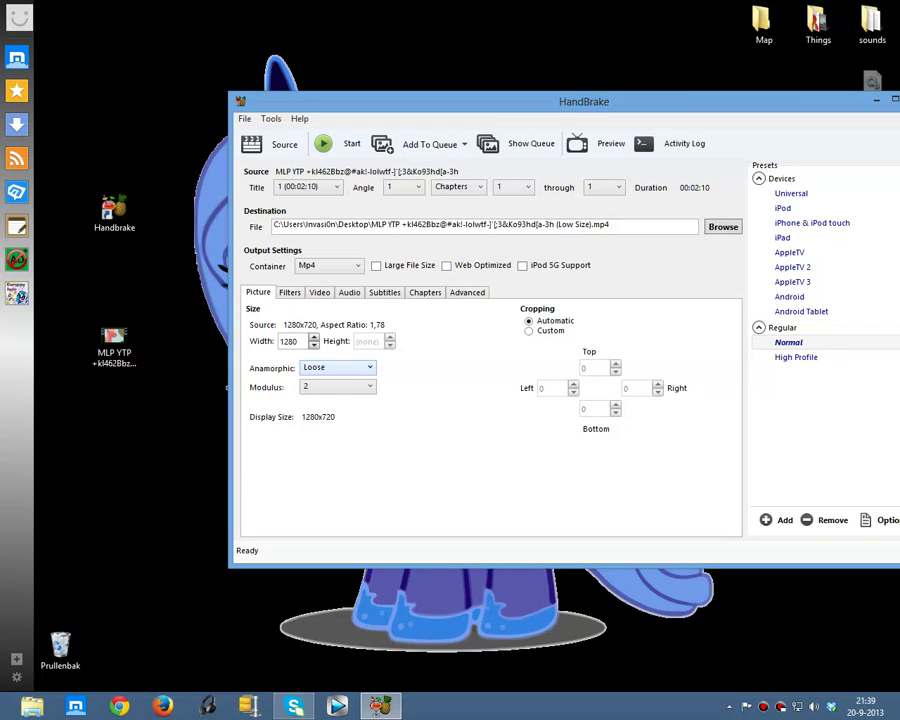
Step: Set the picture's anamorphic mode to Strict and enable Use Advanced Tab instead in the video settings
left_click(337, 367)
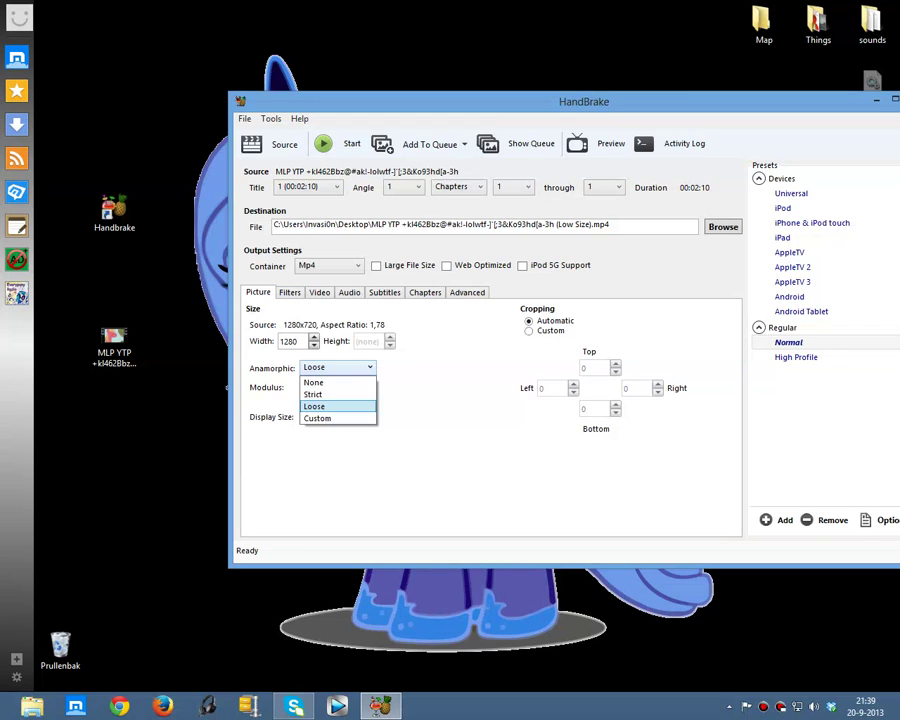
left_click(338, 394)
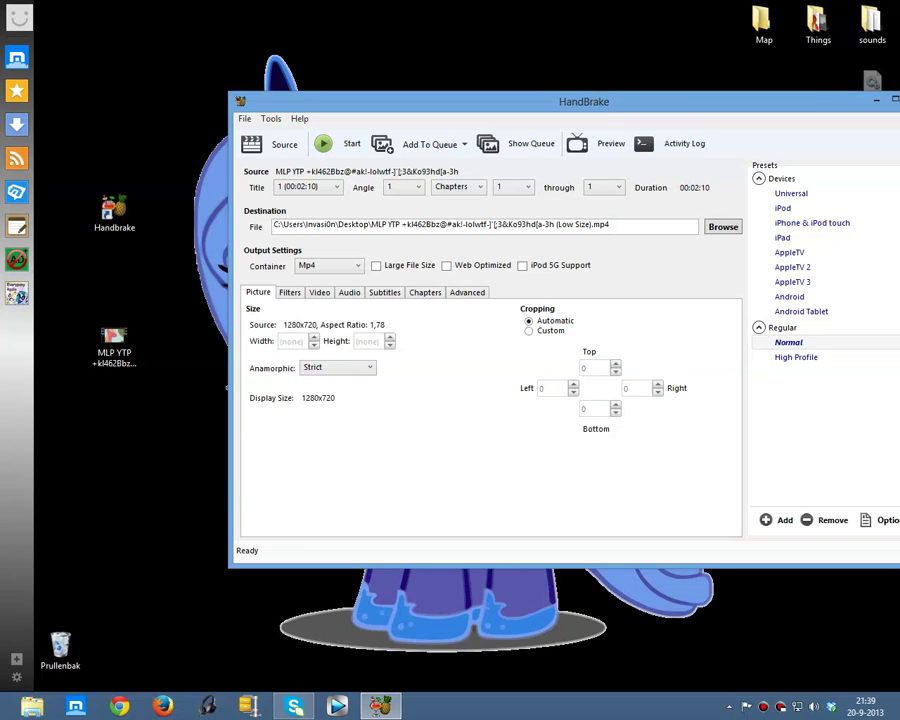
left_click(289, 292)
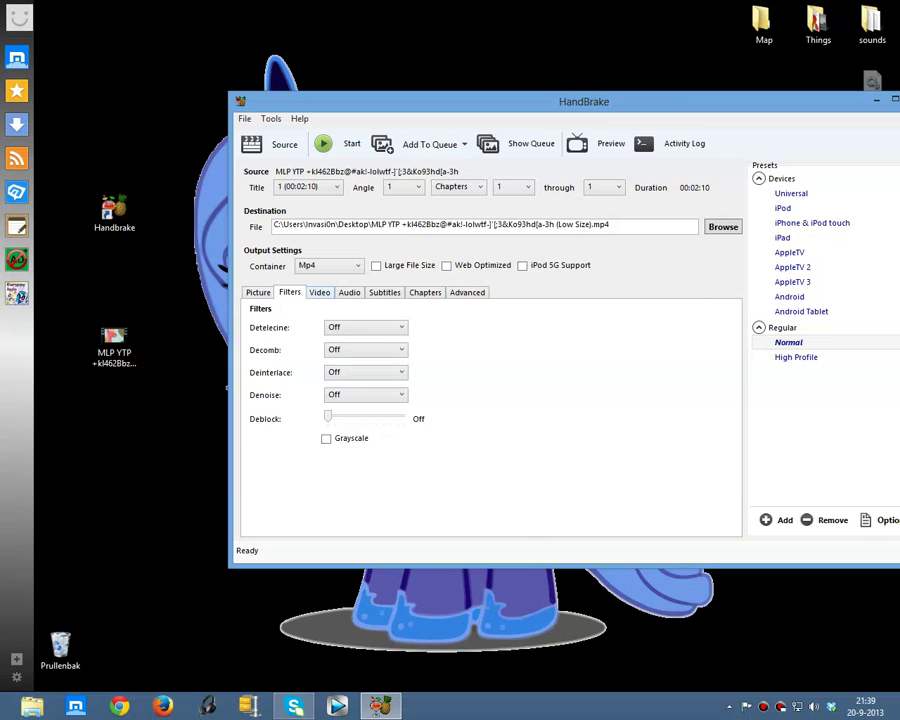
left_click(319, 292)
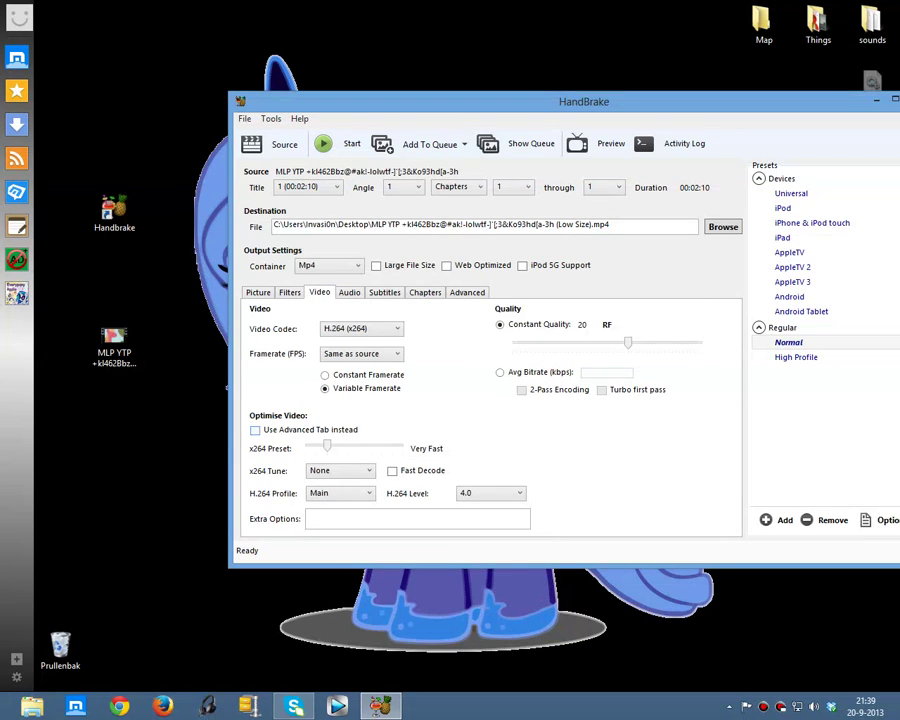
left_click(255, 430)
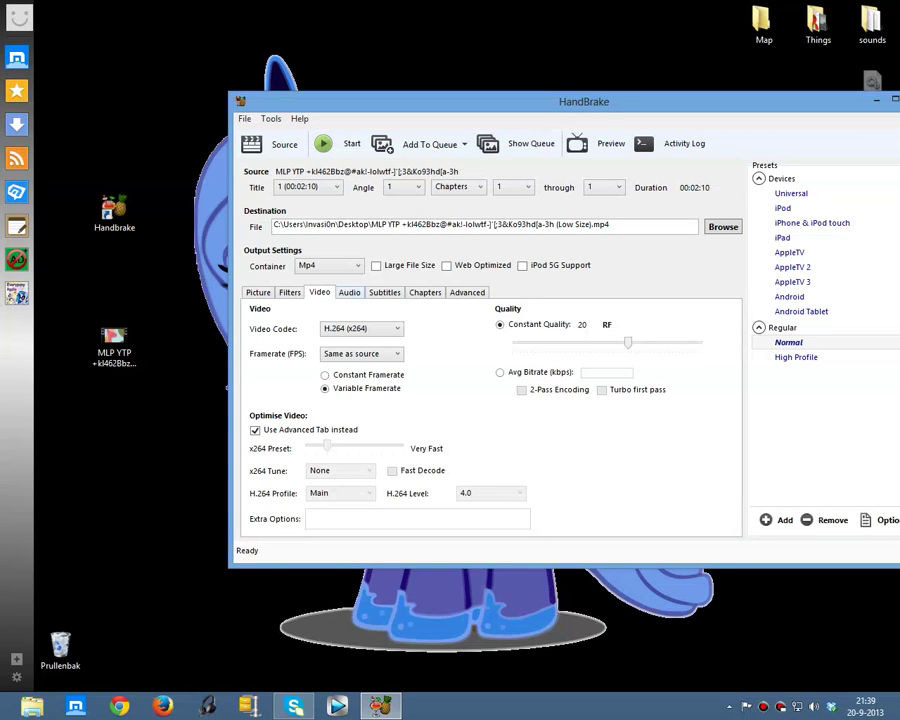
Step: Set the audio track's bitrate to 128
left_click(349, 292)
left_click(578, 351)
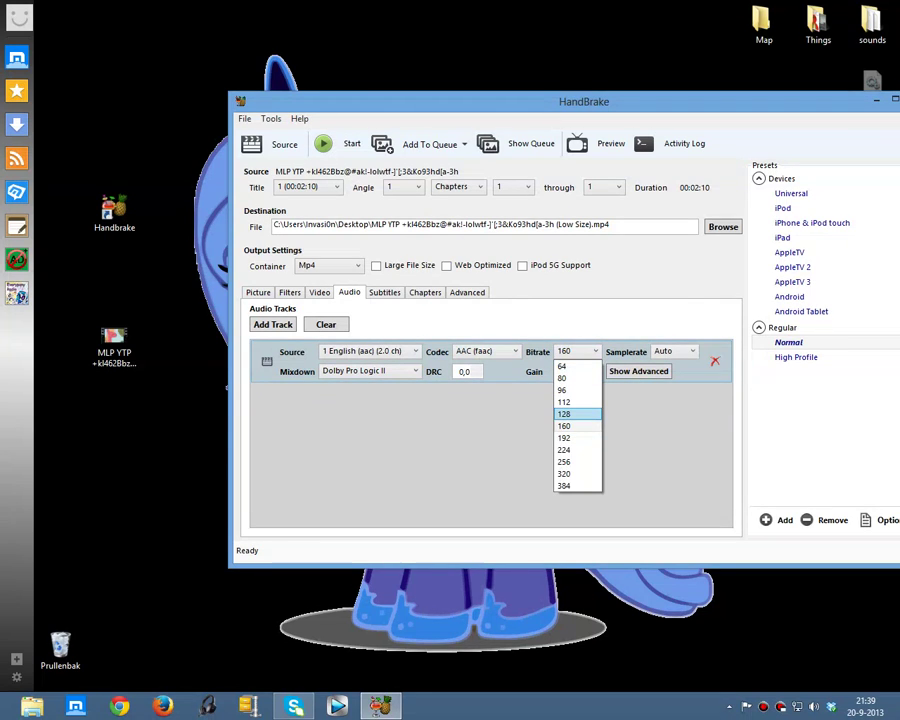
left_click(564, 413)
Step: Set Reference Frames to 4 in the advanced x264 encoding settings
left_click(384, 292)
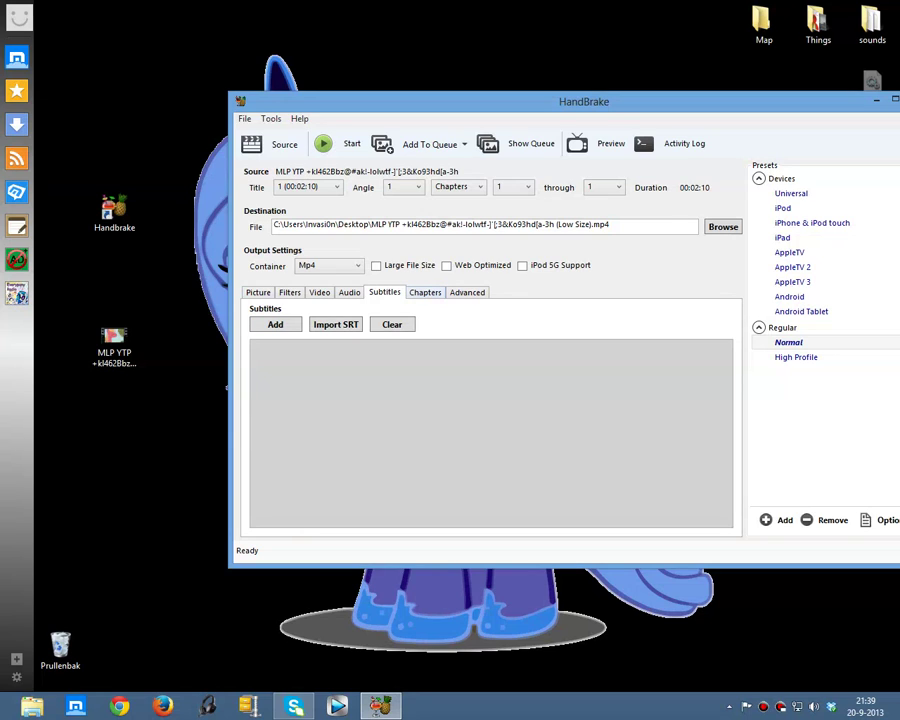
left_click(425, 292)
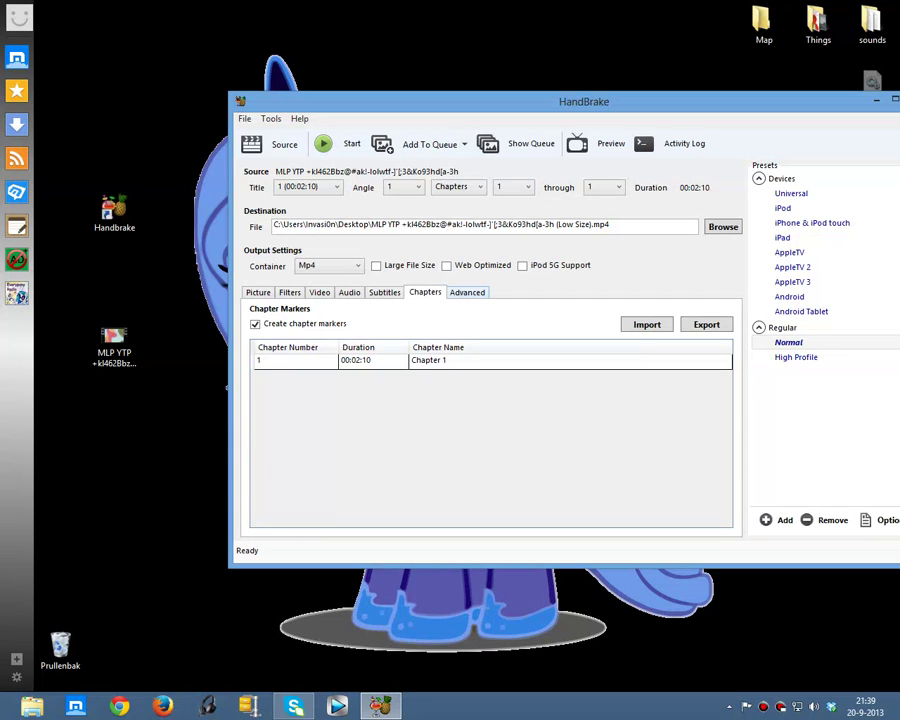
left_click(467, 292)
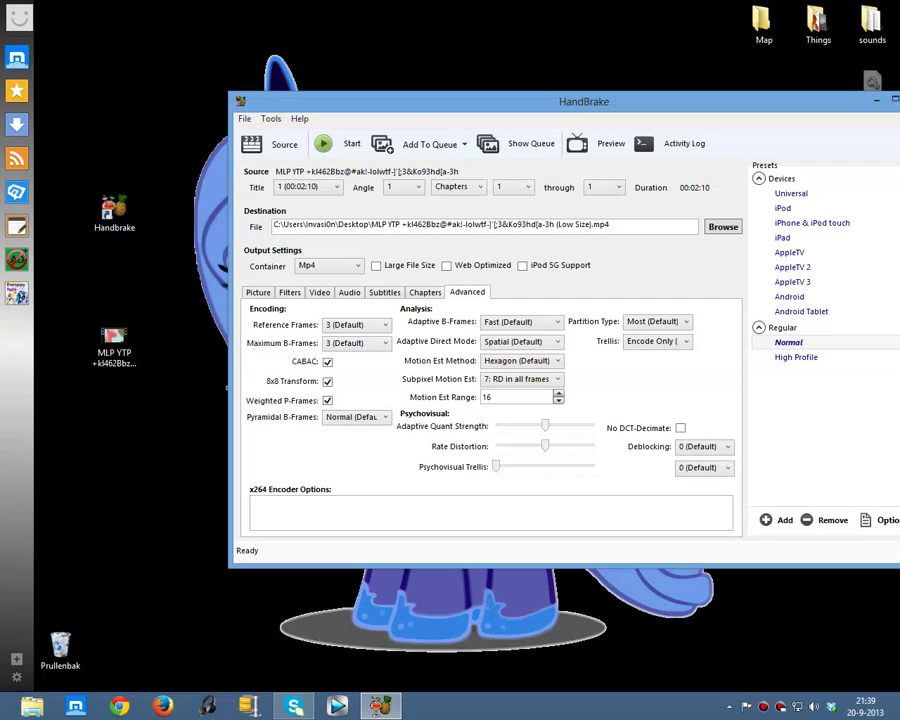
left_click(356, 325)
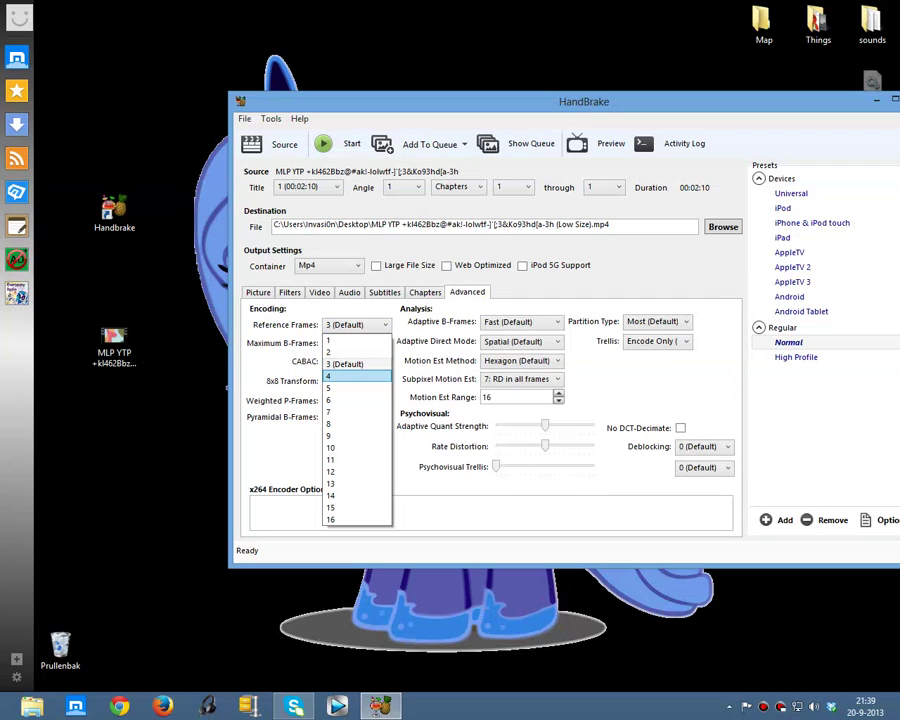
left_click(340, 376)
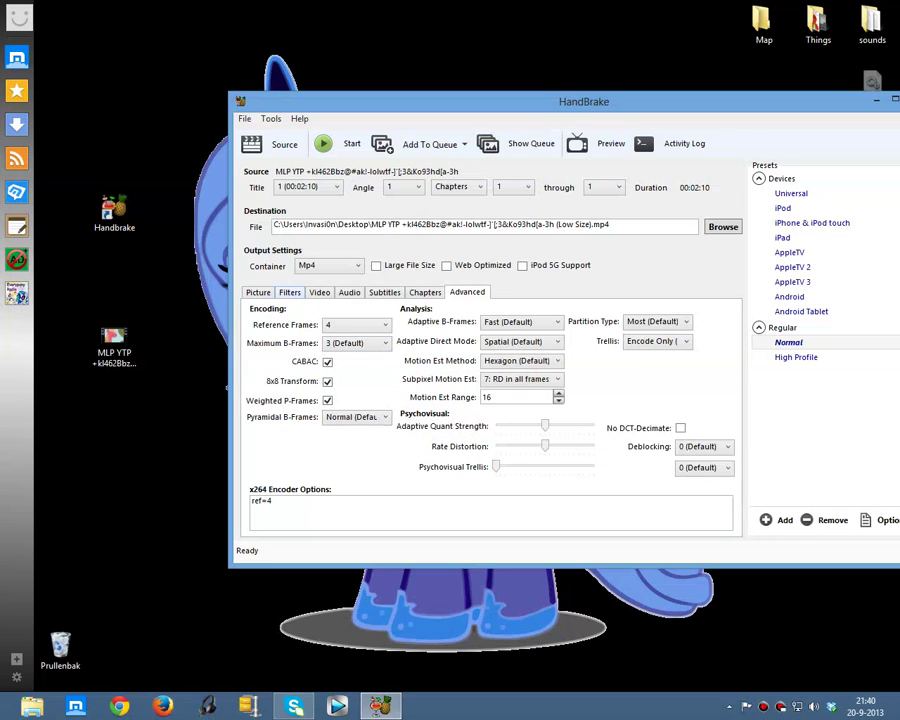
left_click(272, 501)
key("ctrl+a")
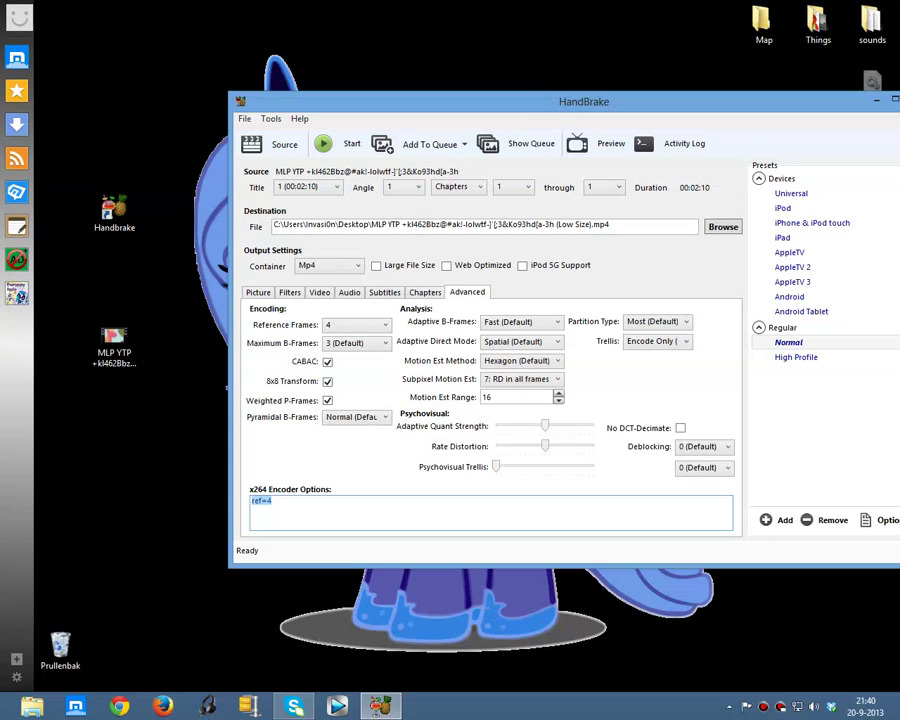
Step: Enable Web Optimized and iPod 5G Support for the MP4 output and start the encode
left_click(258, 292)
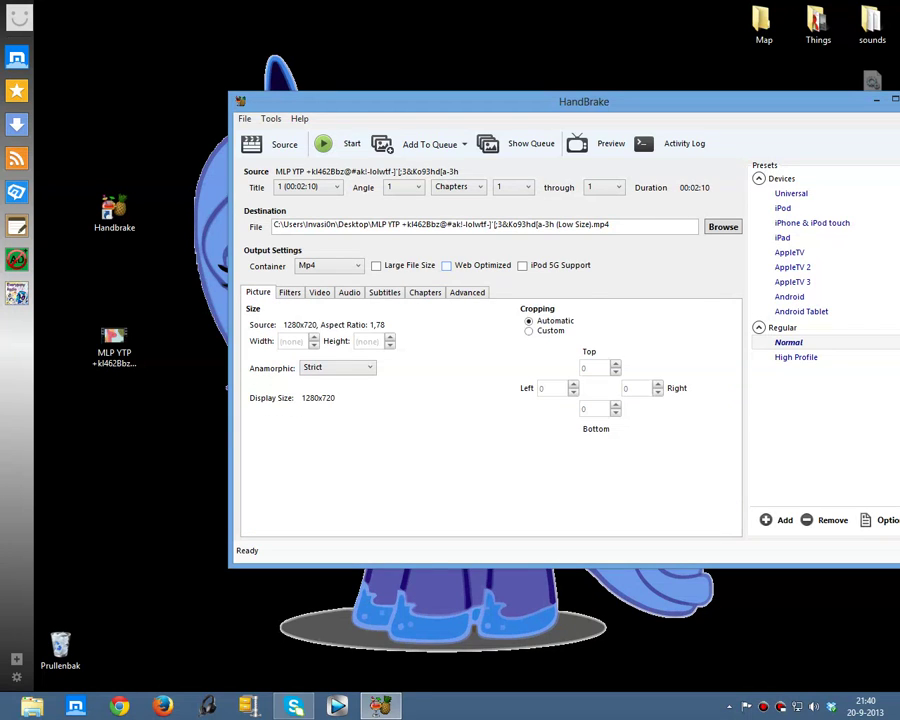
left_click(446, 265)
key("Tab")
key("space")
left_click(467, 292)
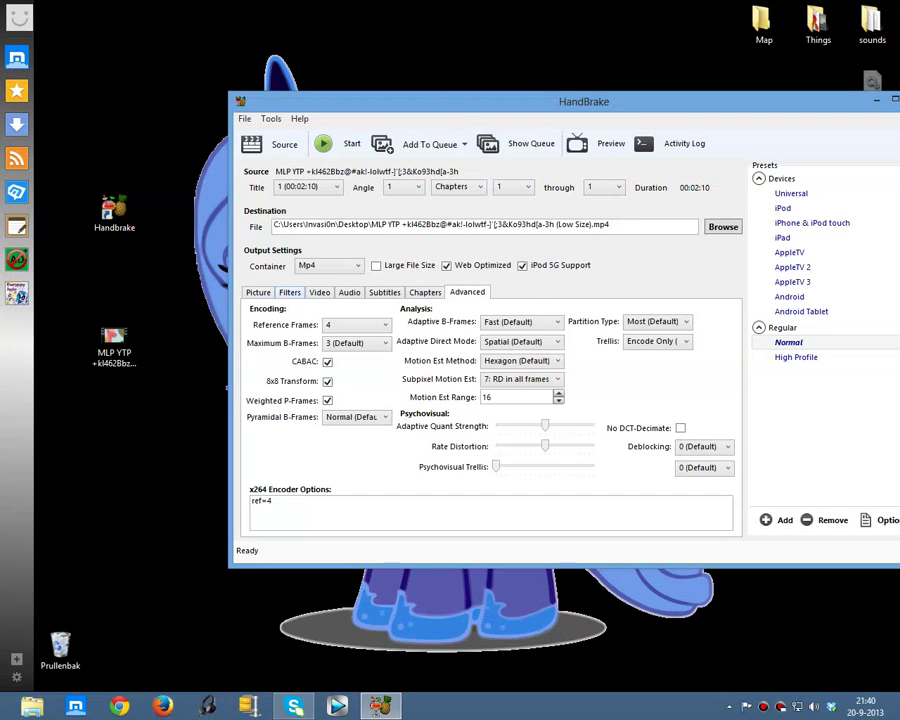
left_click(258, 292)
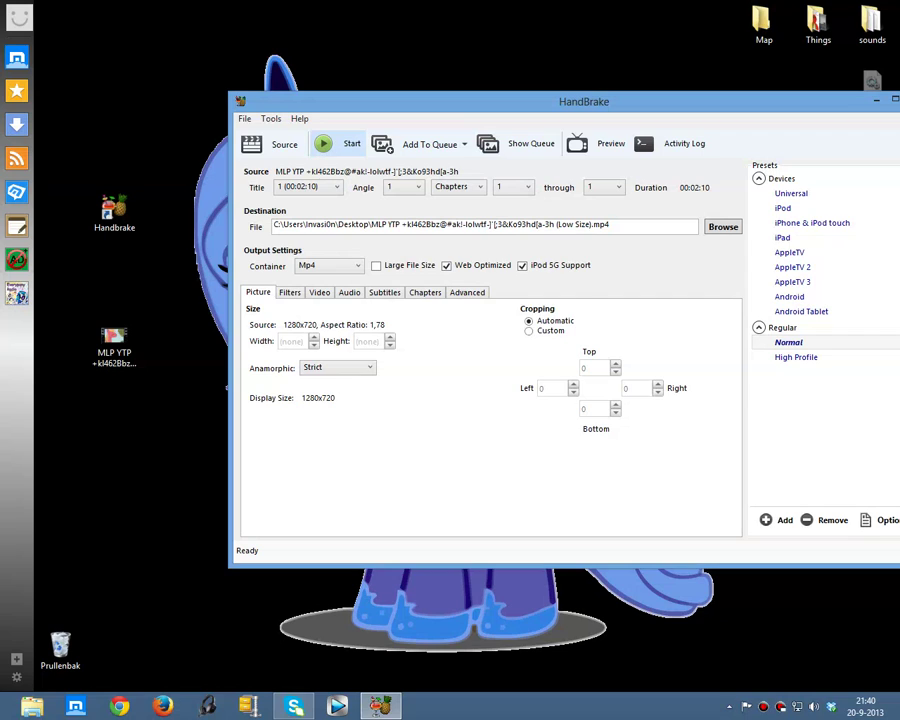
left_click(340, 144)
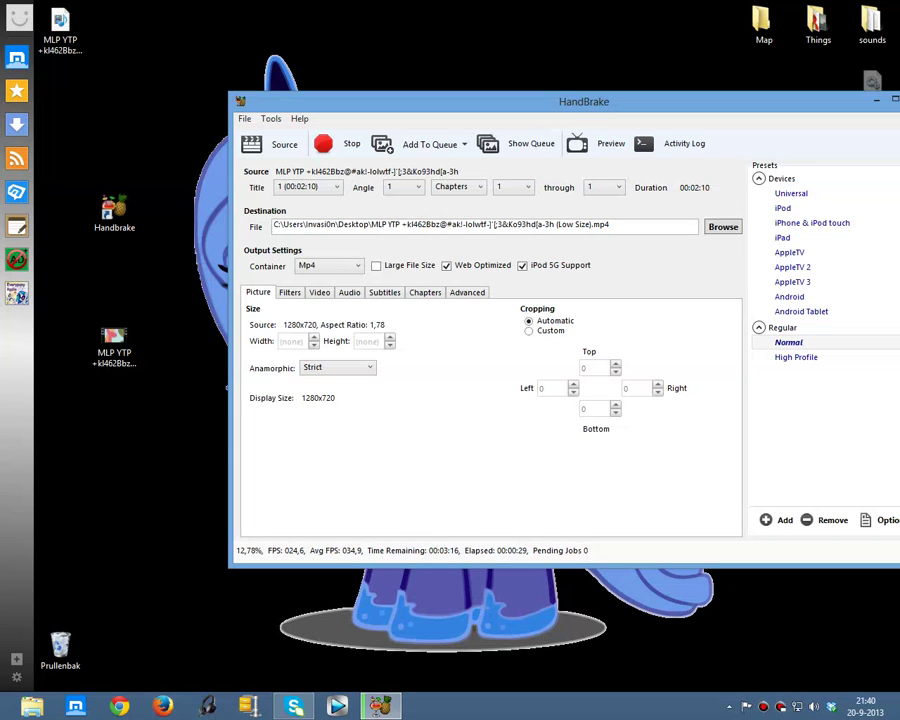
Step: Check the size and file details of the new Low Size video in its properties while it encodes
right_click(66, 18)
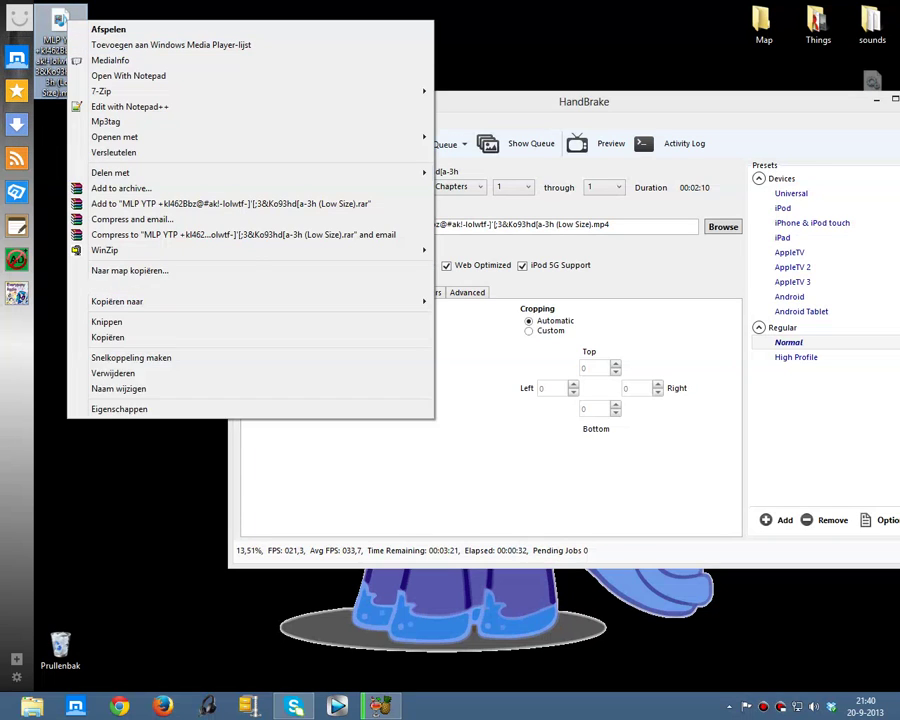
left_click(119, 409)
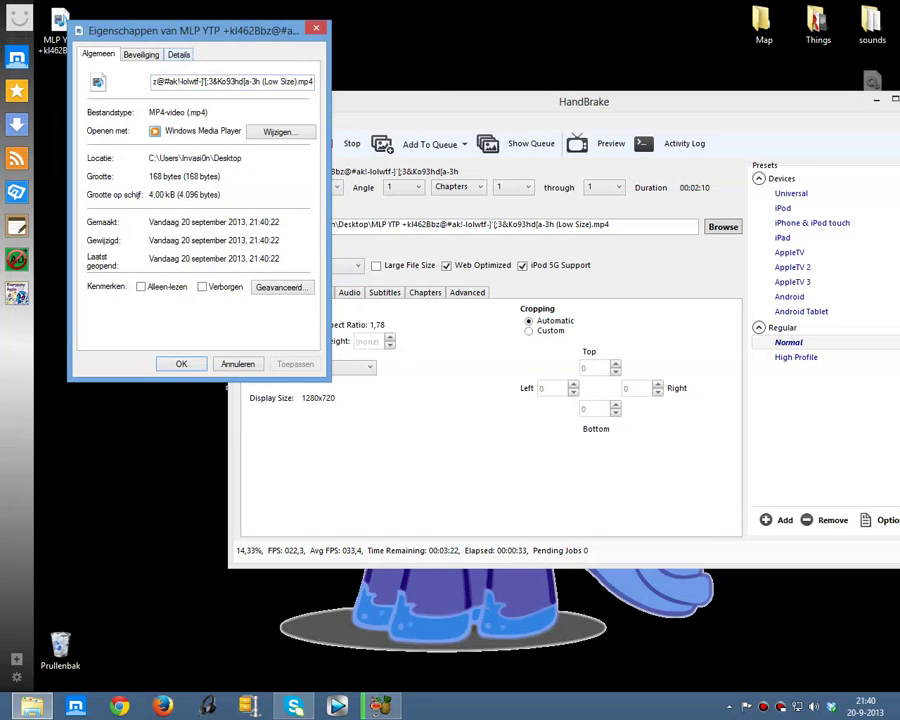
left_click(179, 54)
left_click_drag(303, 120, 303, 273)
left_click(220, 205)
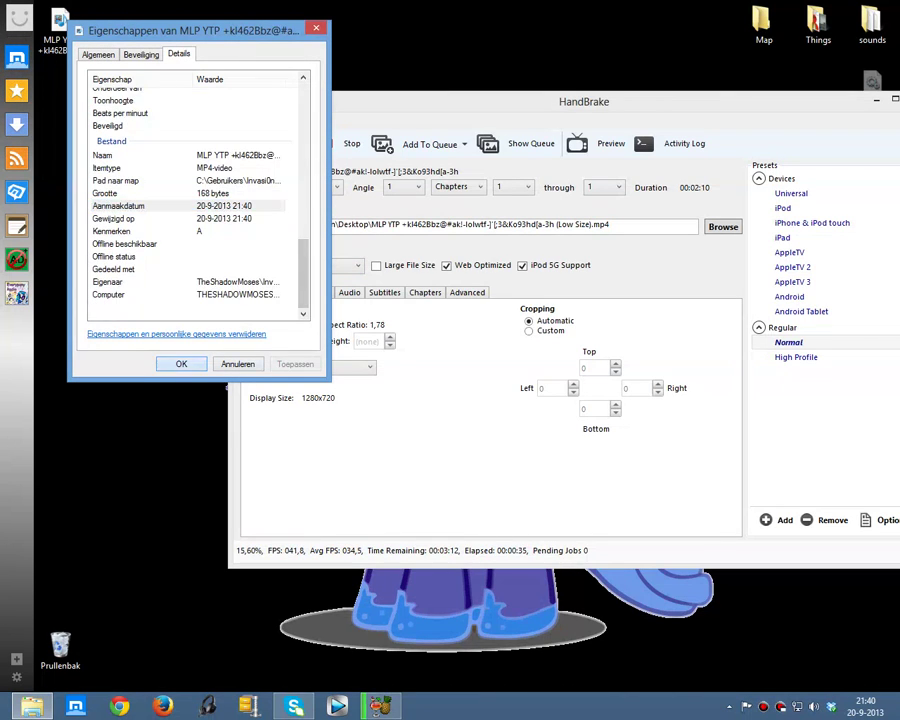
key("Escape")
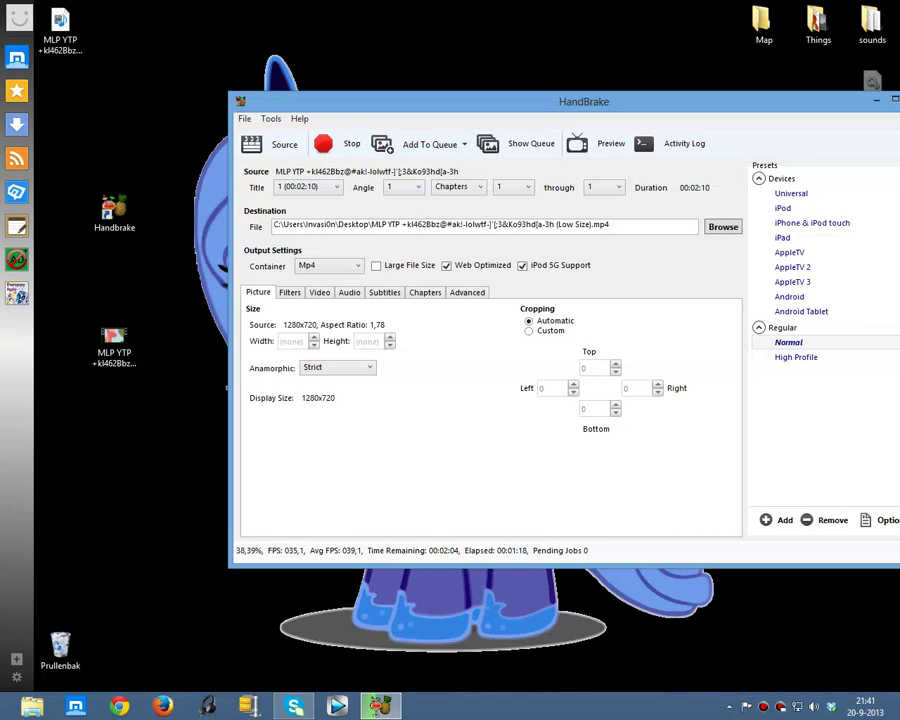
mouse_move(380, 706)
left_click(289, 292)
left_click(319, 292)
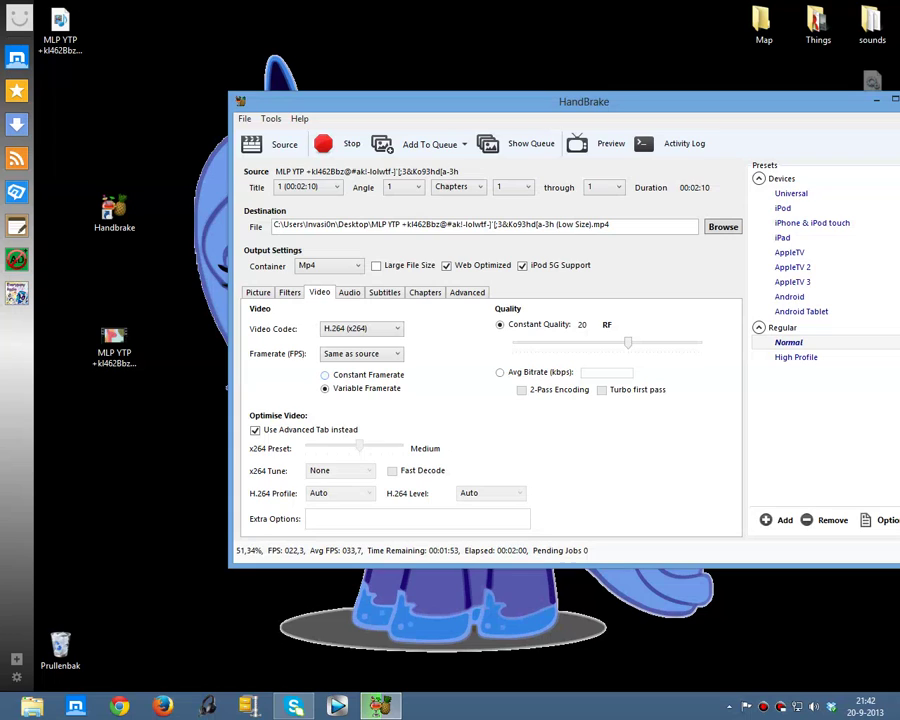
left_click(258, 292)
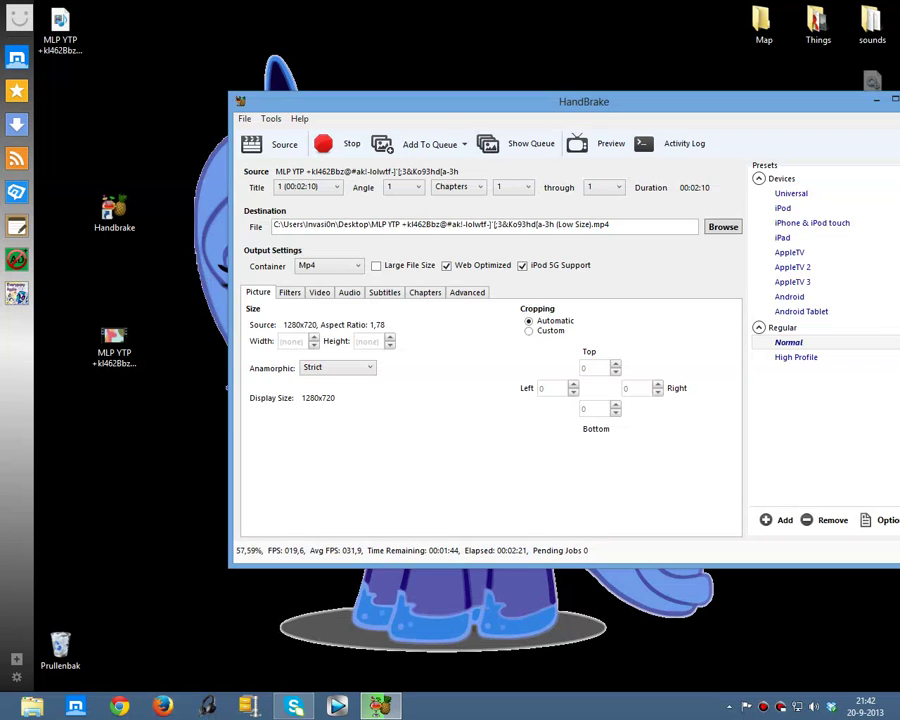
Step: Move the HandBrake window clear of the desktop icons and place the Low Size video beside the original
left_click_drag(450, 101, 384, 122)
left_click_drag(60, 25, 61, 348)
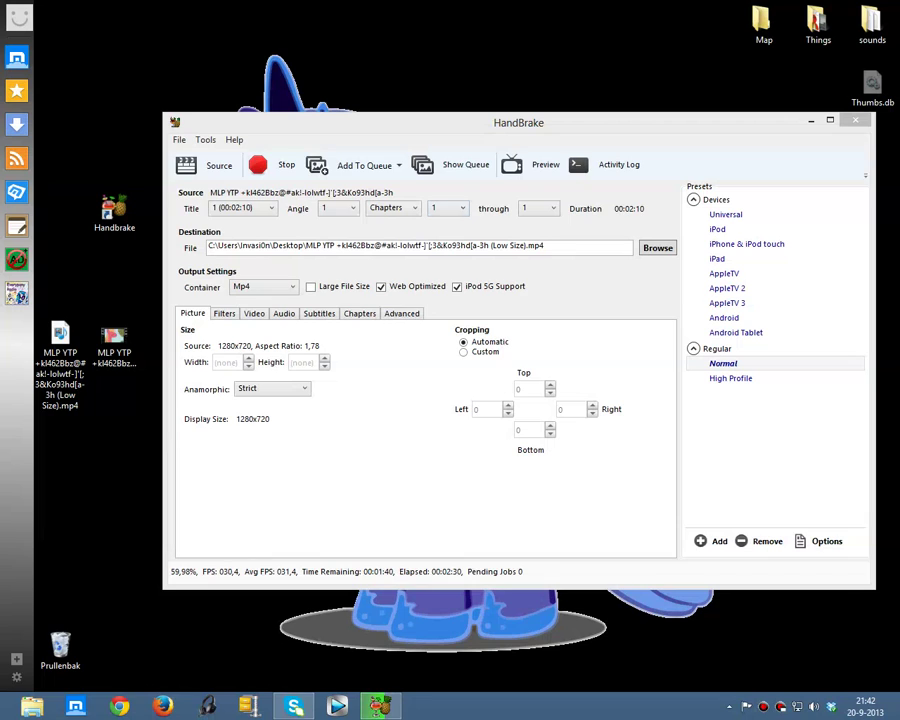
left_click(114, 346)
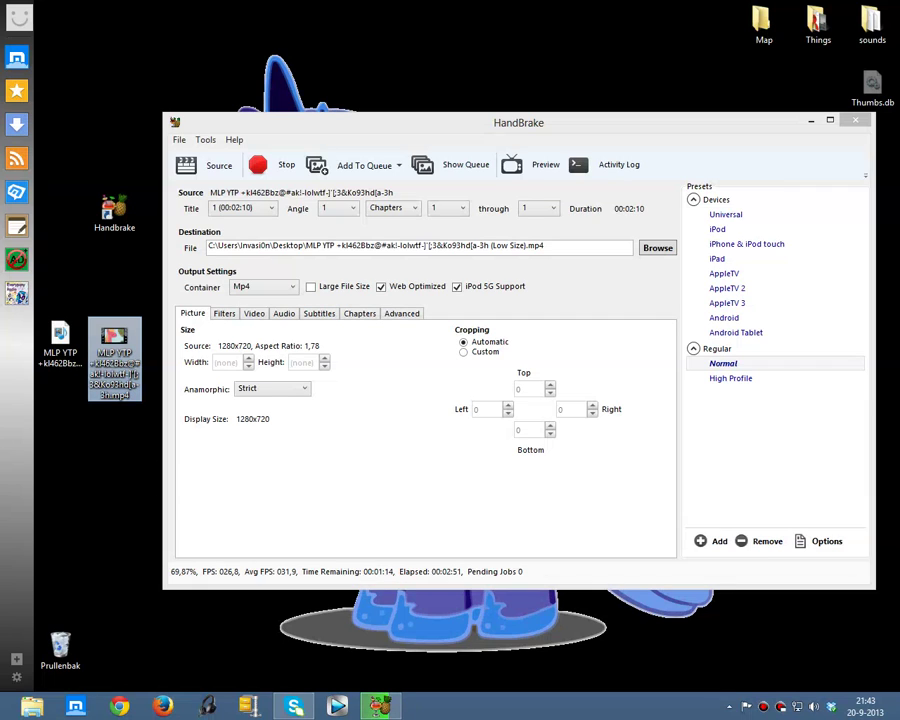
key("alt+Tab")
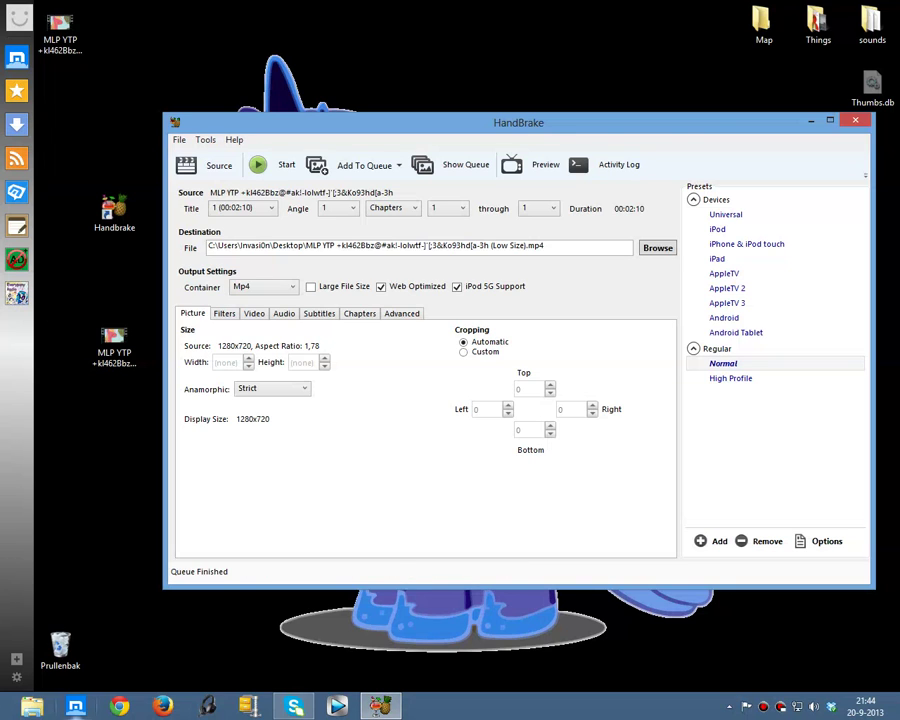
Step: Place the finished Low Size video beside the original and check its file size and video details in its properties
left_click_drag(60, 32, 60, 345)
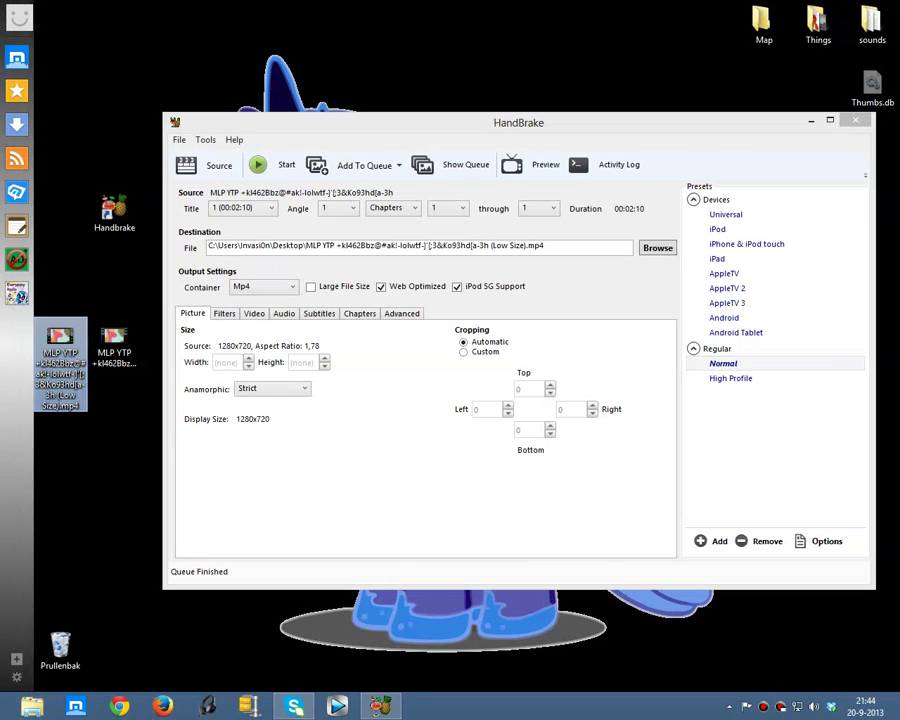
left_click(66, 355)
right_click(75, 355)
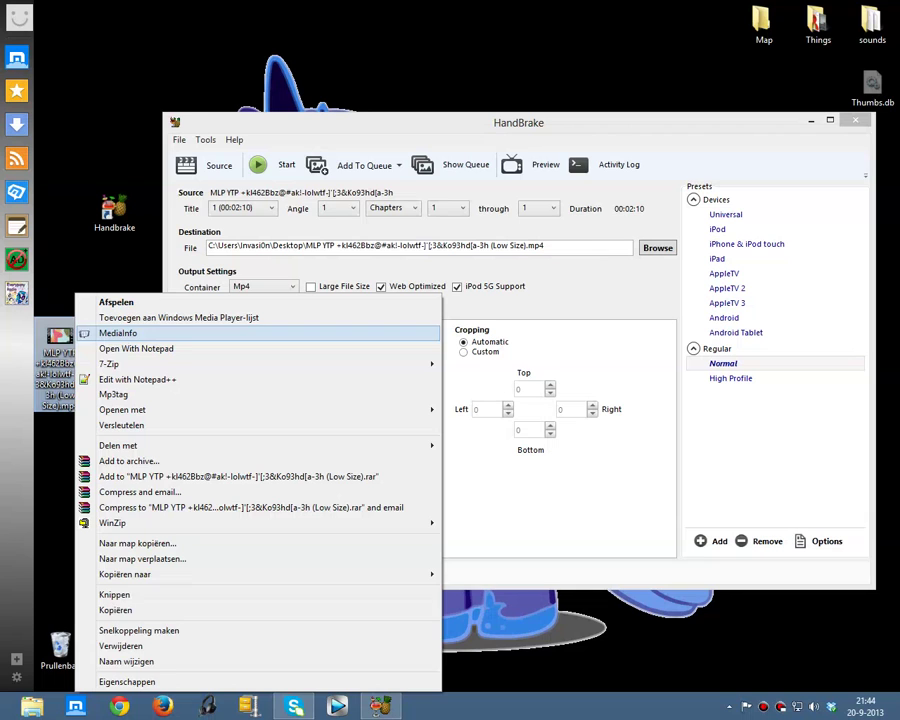
left_click(127, 681)
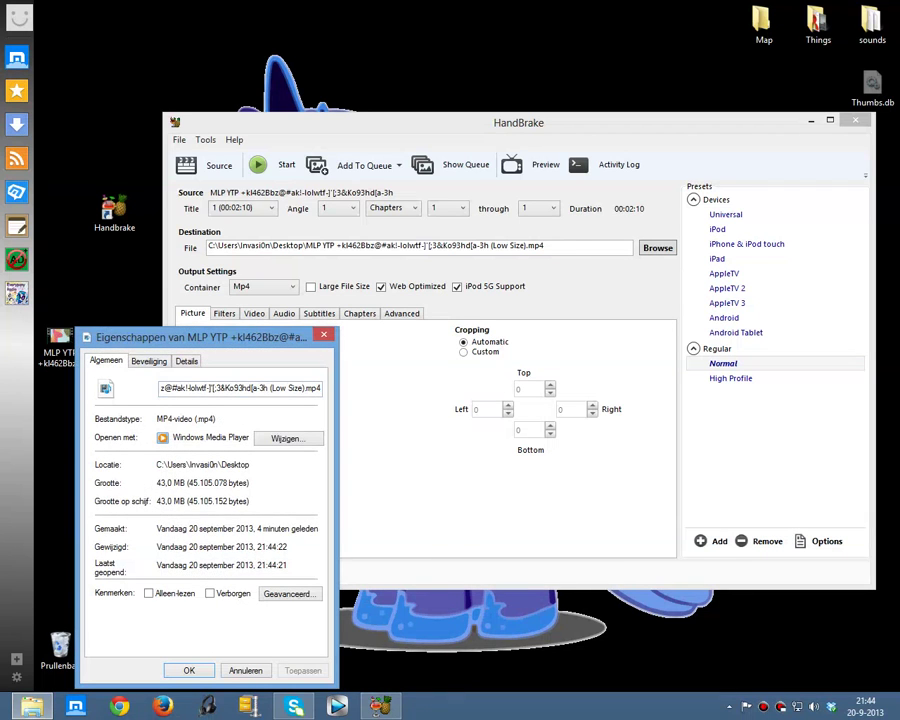
left_click(186, 361)
scroll(200, 490, "down", 6)
scroll(200, 500, "up", 6)
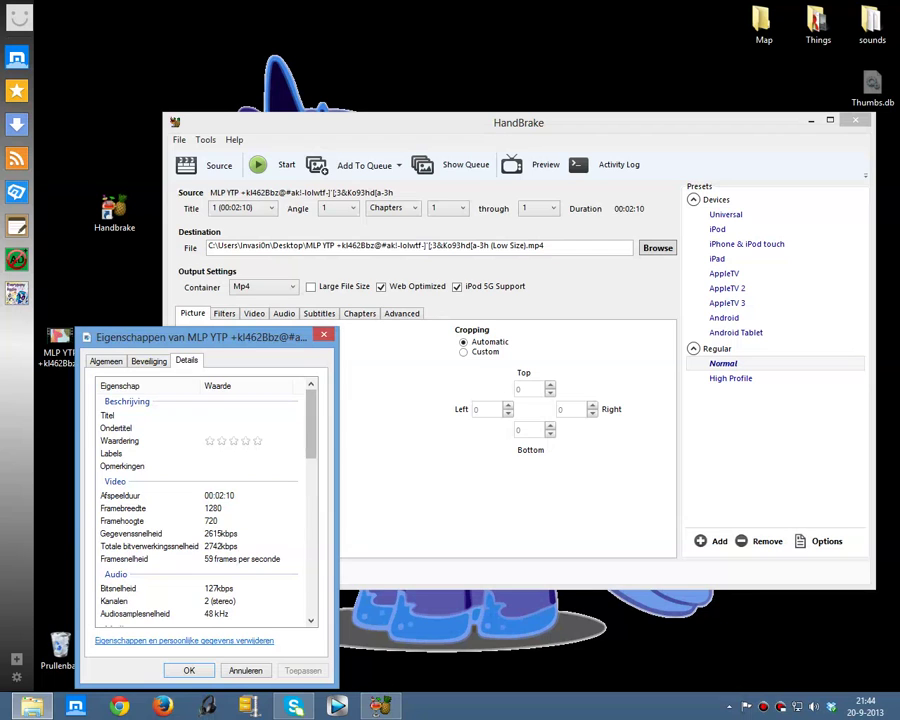
left_click(188, 670)
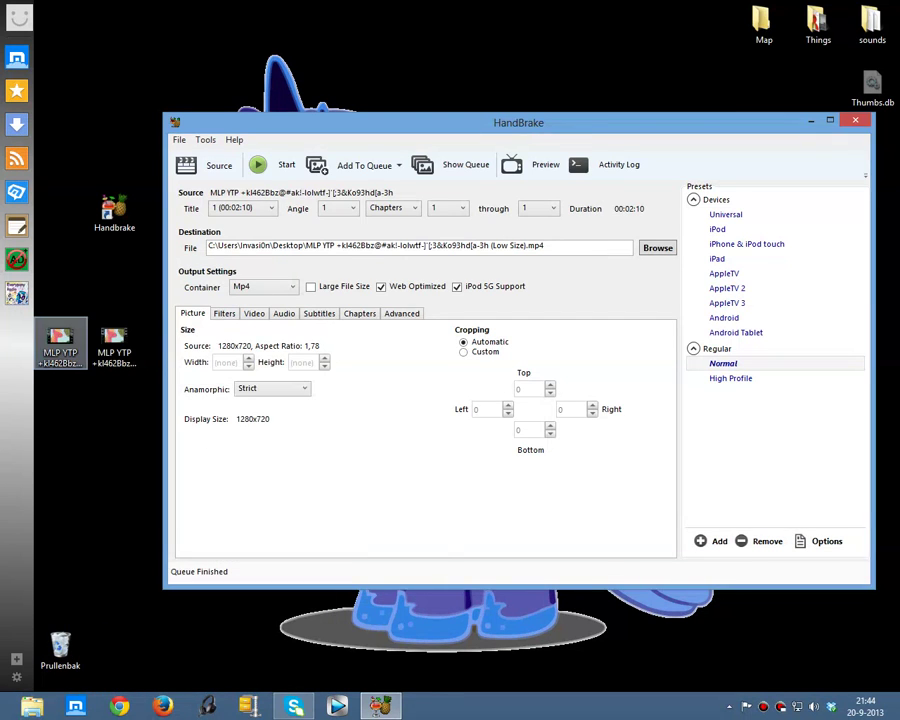
Step: Open MediaInfo reports for the Low Size video and the original, and arrange the two windows side by side
right_click(67, 345)
left_click(136, 333)
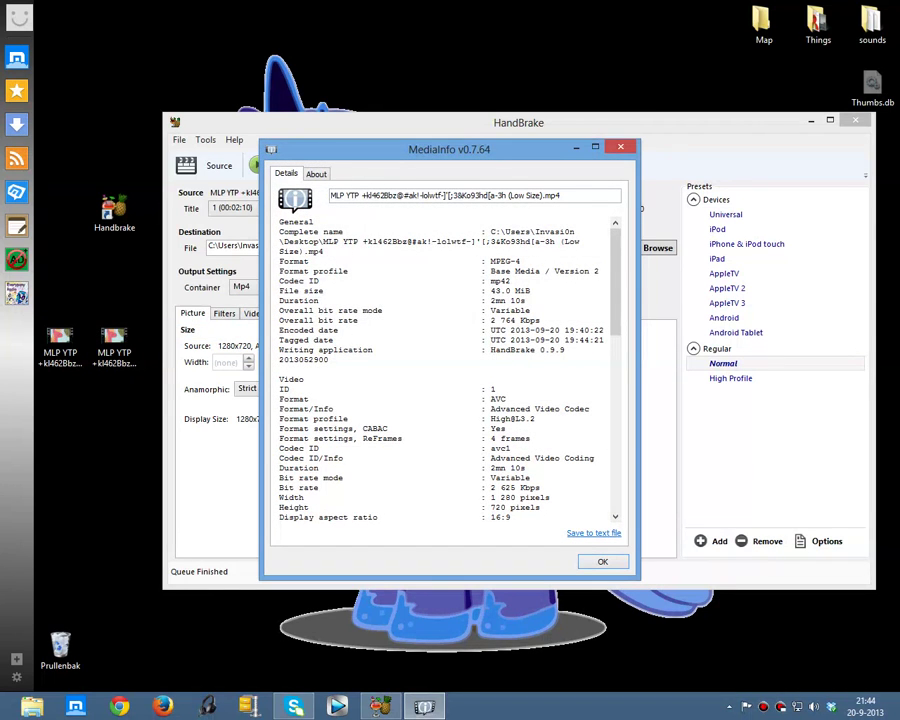
left_click_drag(531, 291, 489, 291)
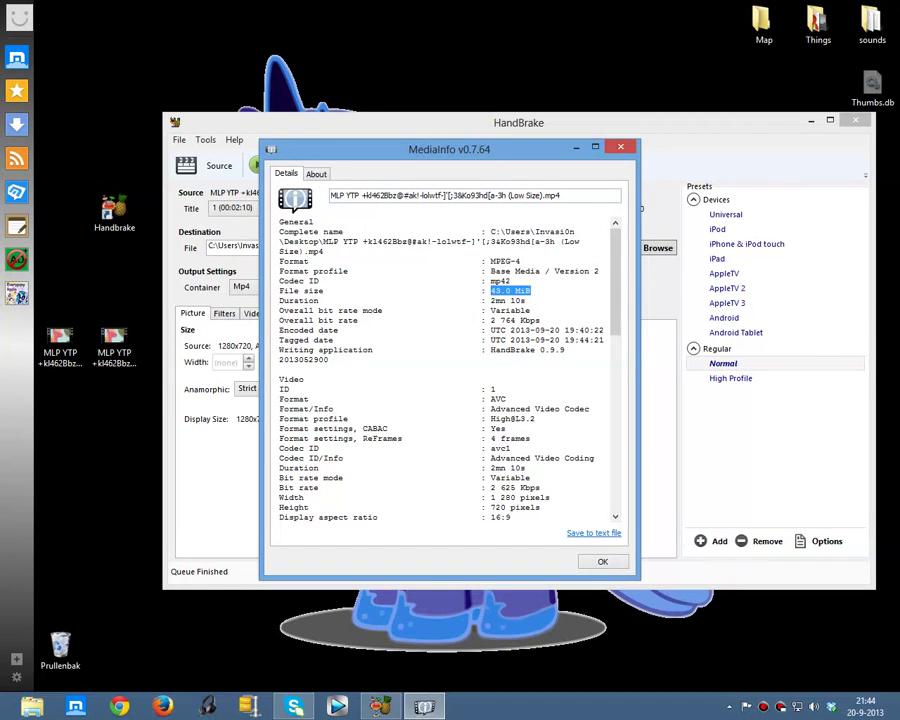
right_click(113, 350)
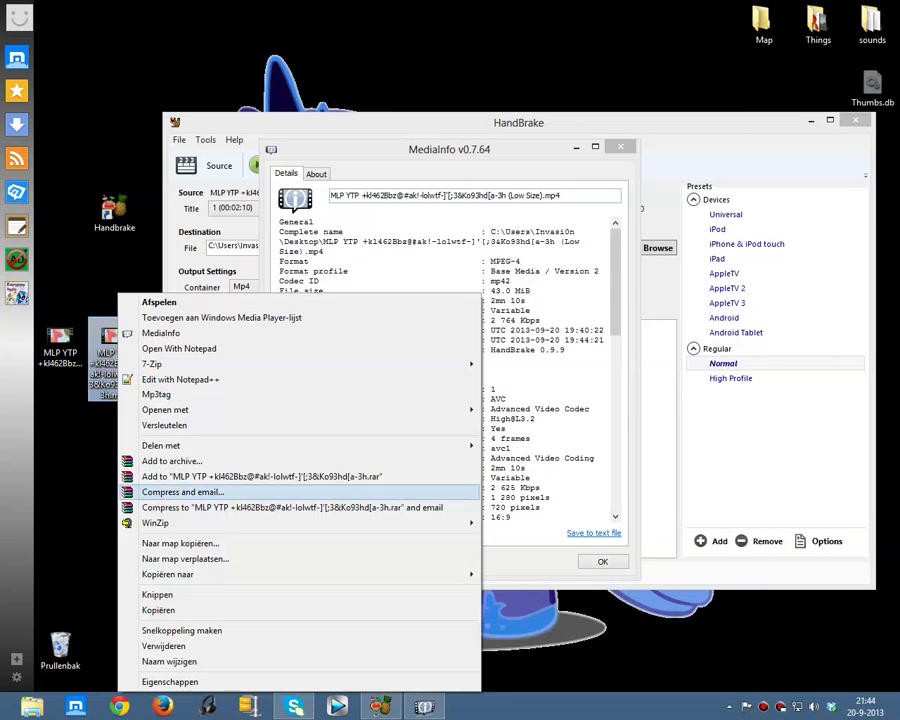
left_click(160, 333)
left_click_drag(390, 161, 265, 159)
left_click_drag(450, 148, 659, 163)
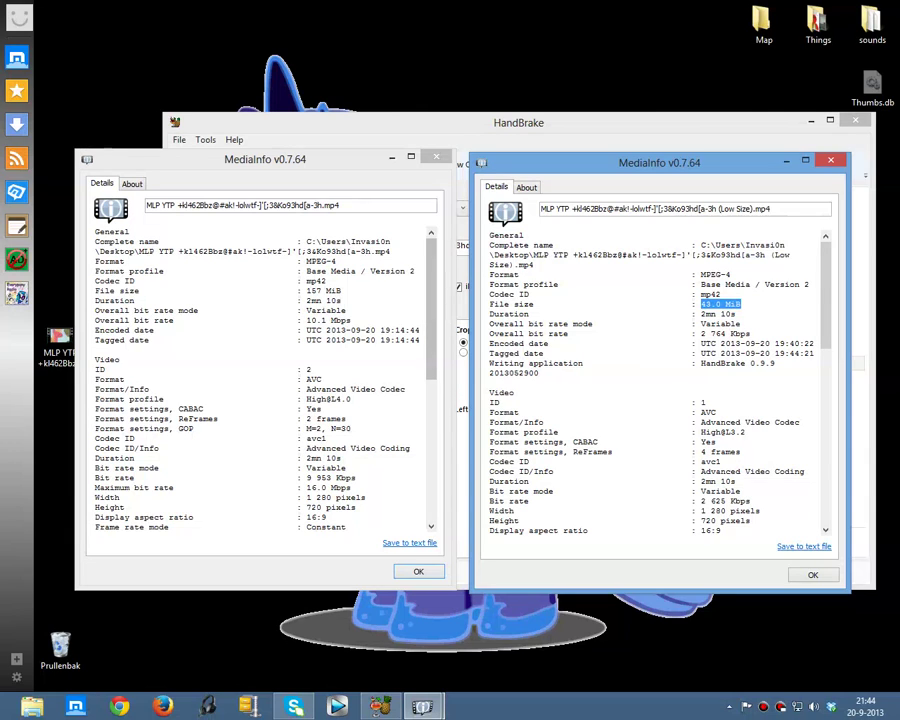
Step: Compare the overall, maximum and video bit rates in the two MediaInfo reports, and close both
left_click_drag(352, 320, 110, 320)
left_click_drag(490, 333, 750, 333)
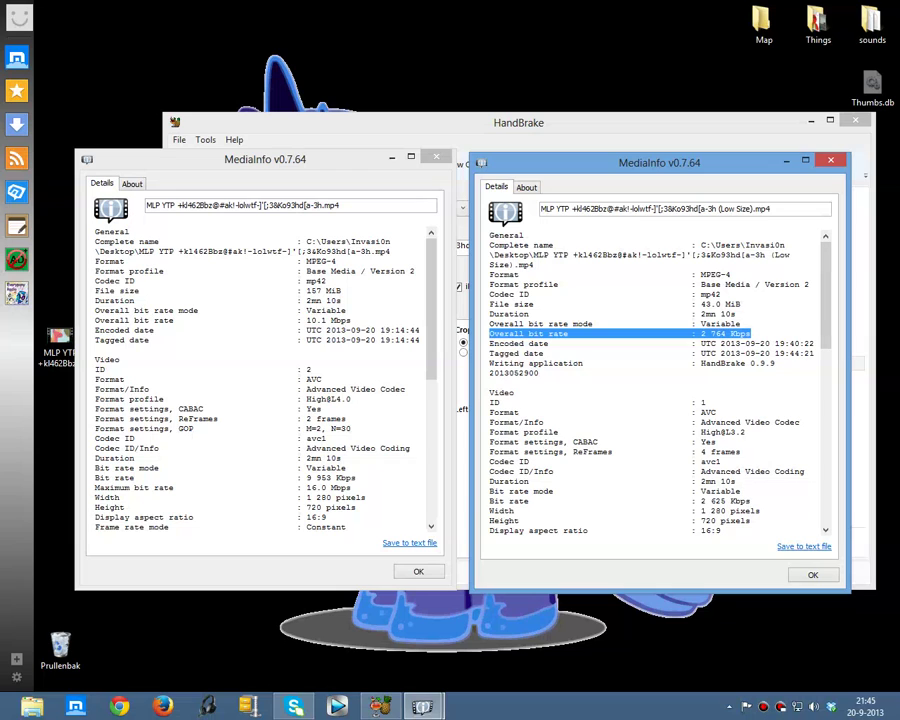
left_click_drag(352, 487, 95, 487)
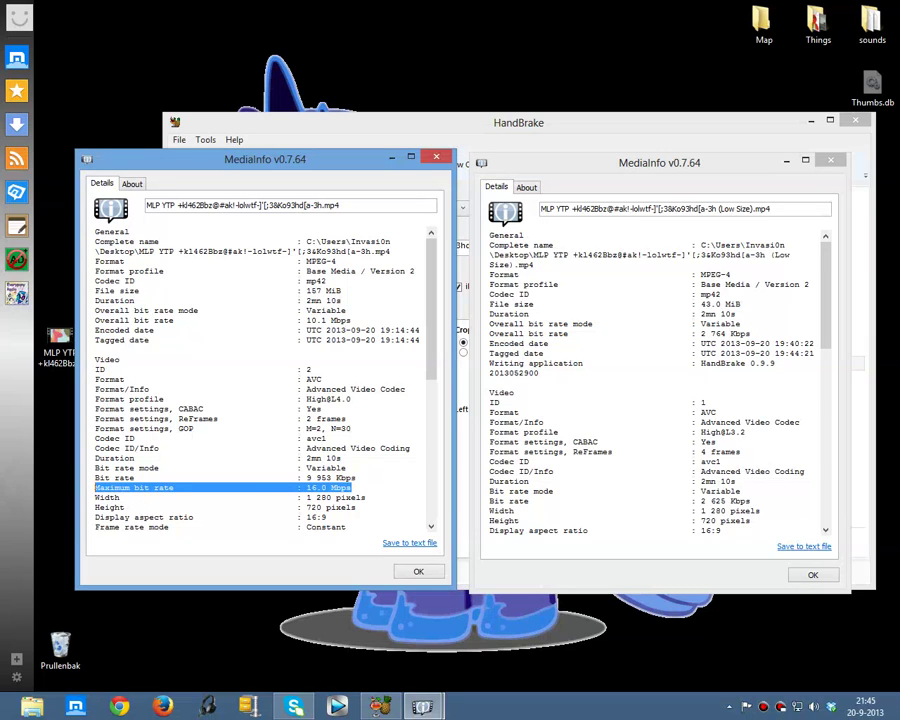
left_click_drag(750, 500, 489, 500)
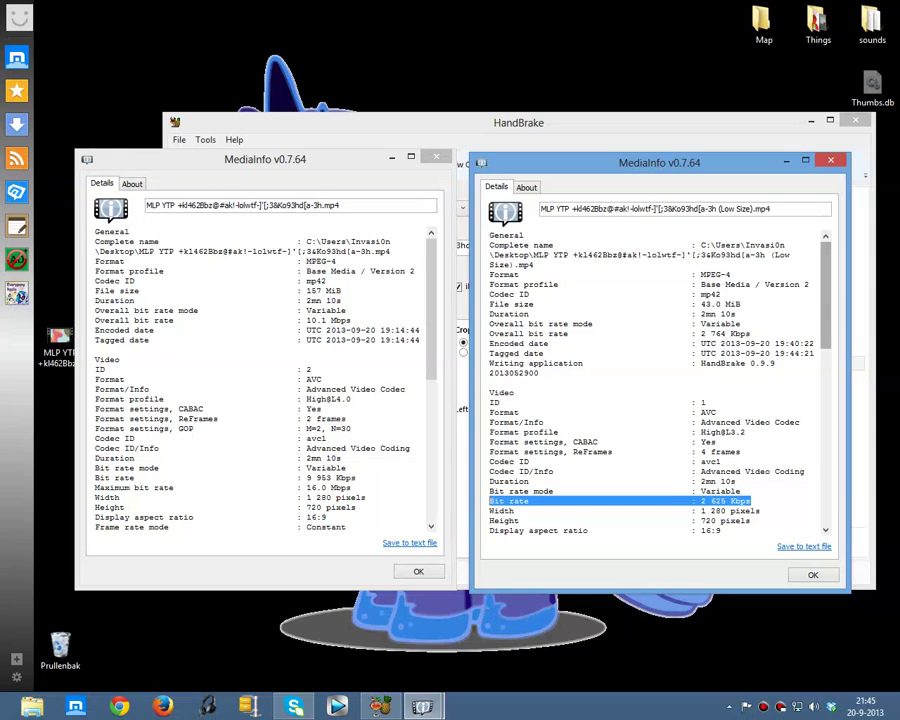
scroll(657, 380, "down", 1)
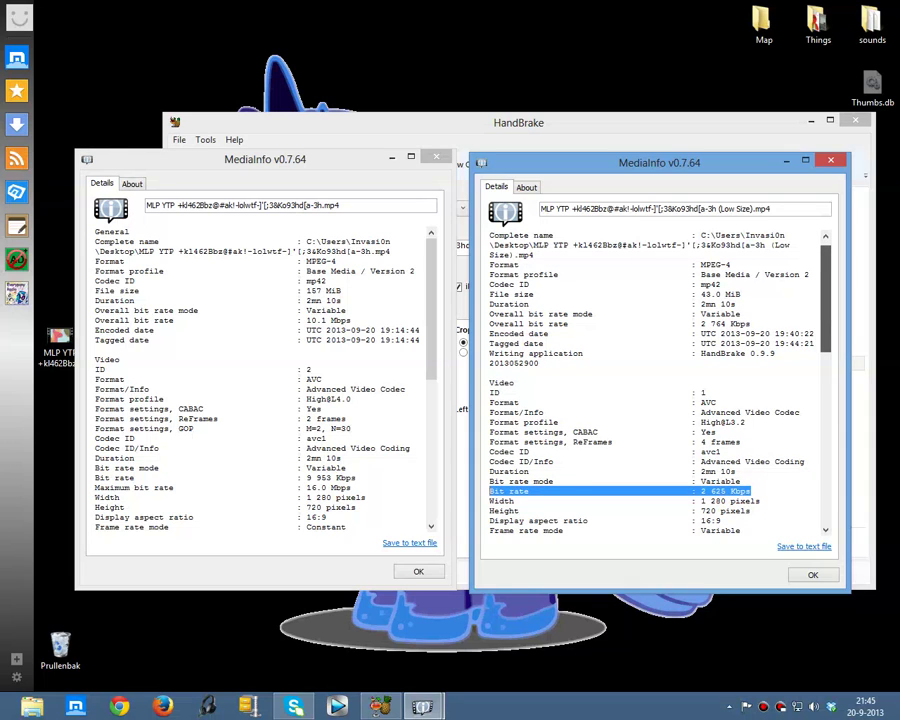
scroll(657, 380, "down", 2)
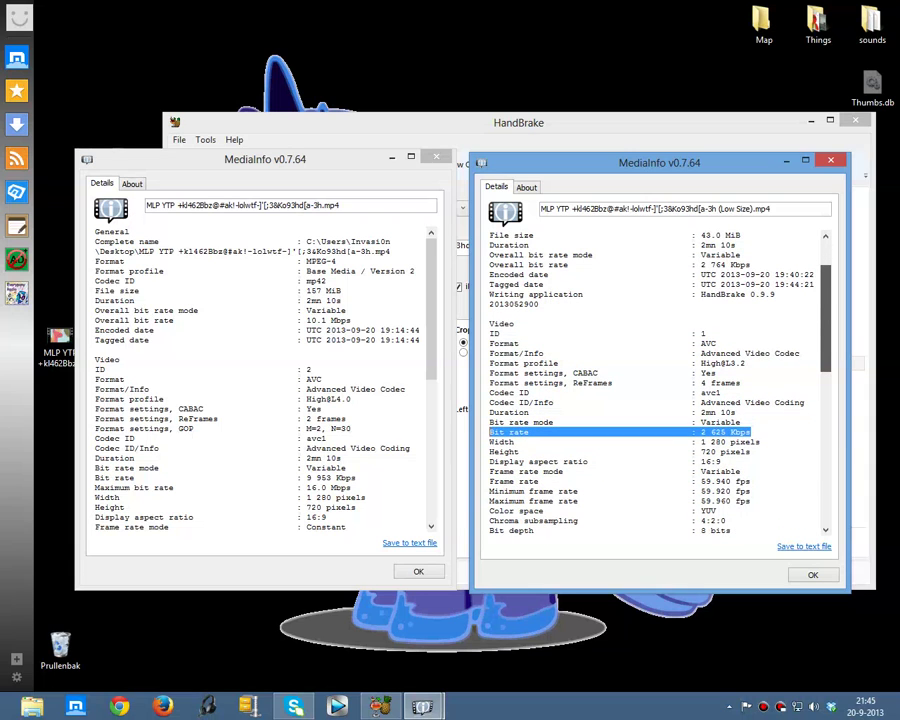
scroll(657, 380, "up", 3)
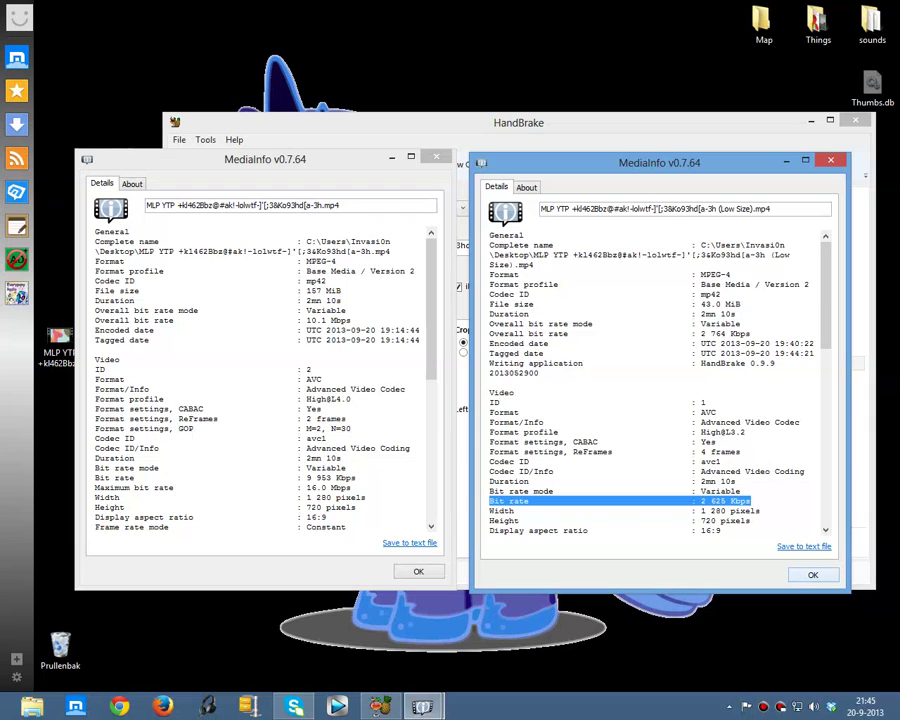
left_click(813, 575)
left_click(418, 571)
Step: Play the Low Size video for several seconds to check its picture quality, pause it and close the player
double_click(60, 345)
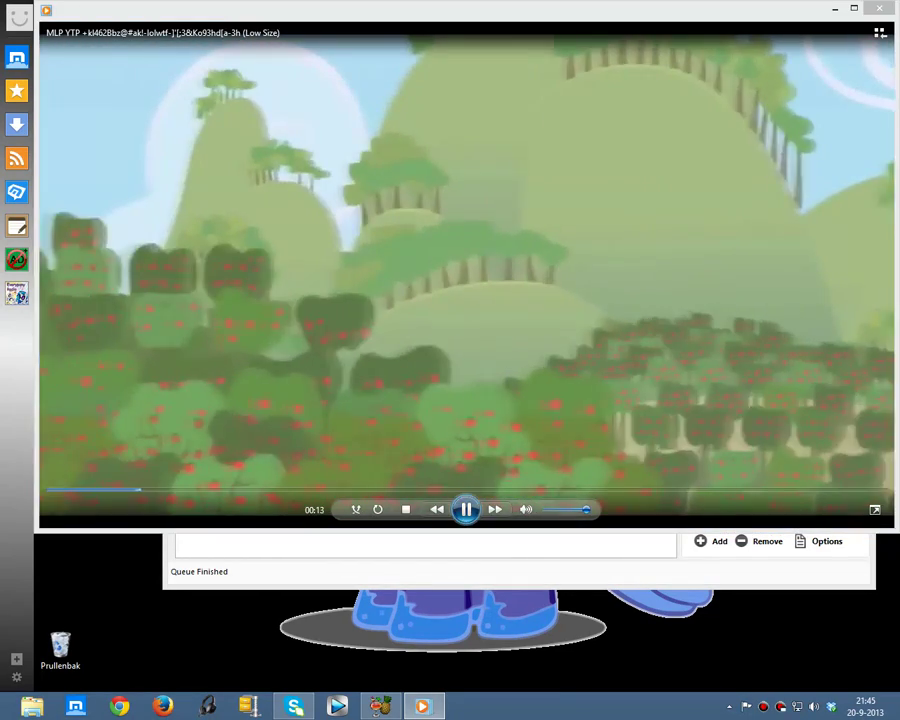
left_click(466, 509)
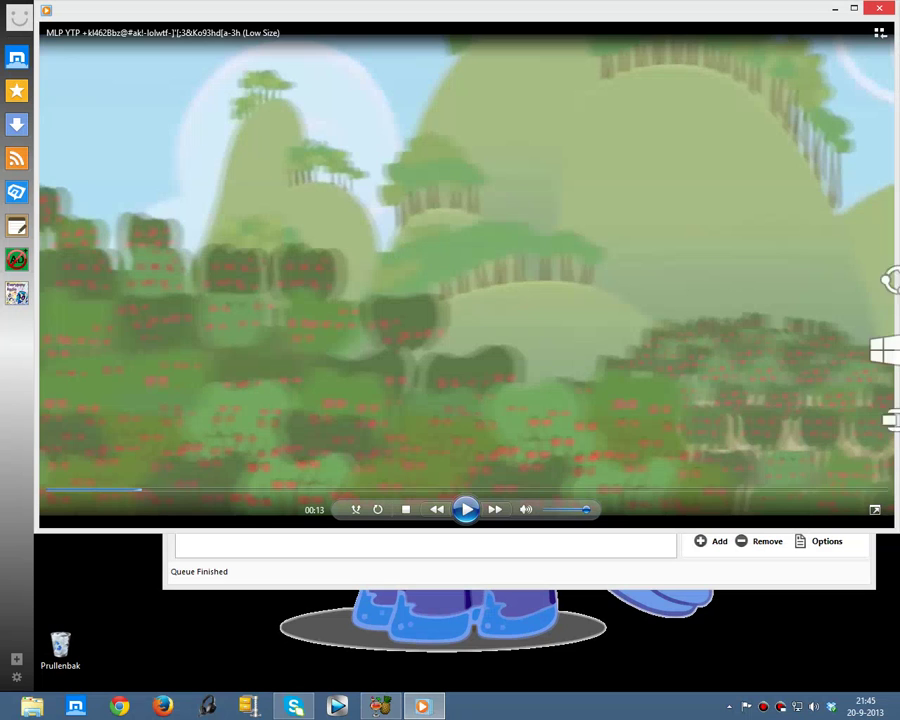
left_click(878, 8)
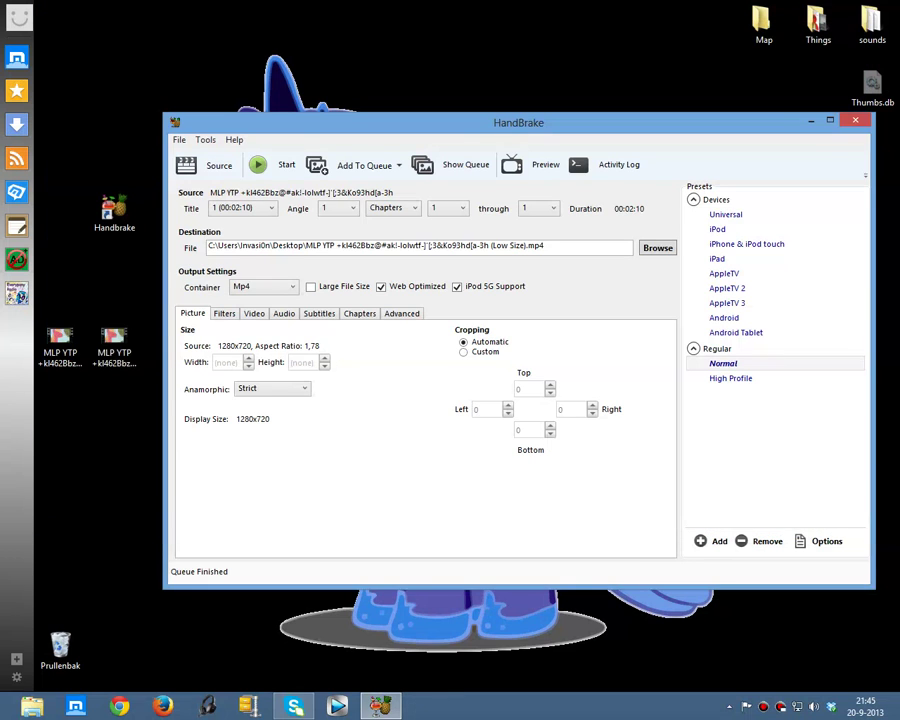
Step: Play the original video for about 15 seconds to compare its quality, and close the player and HandBrake
double_click(114, 358)
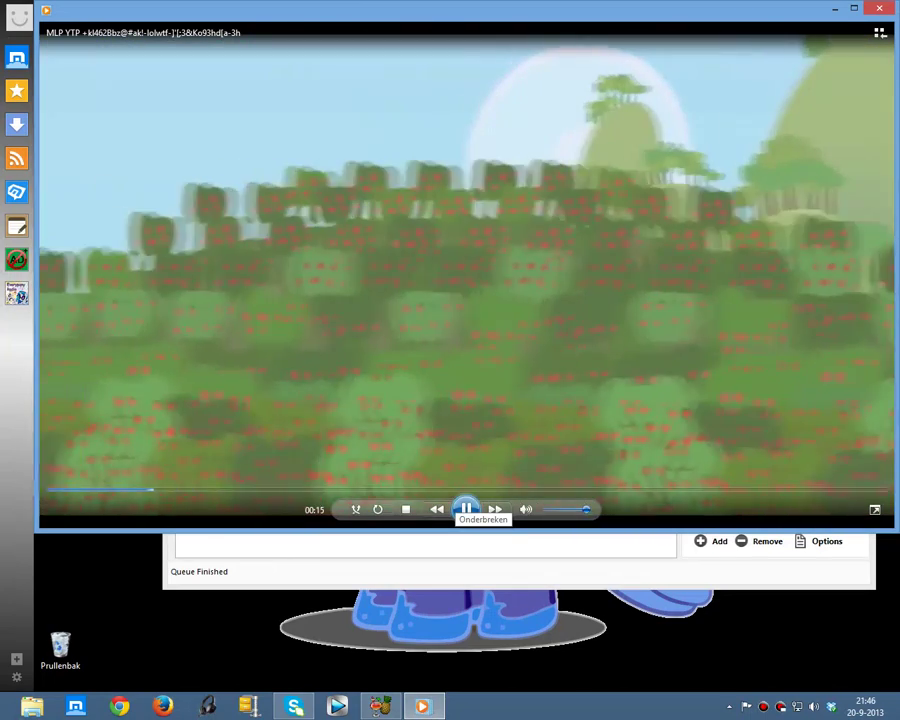
left_click(466, 509)
left_click(879, 8)
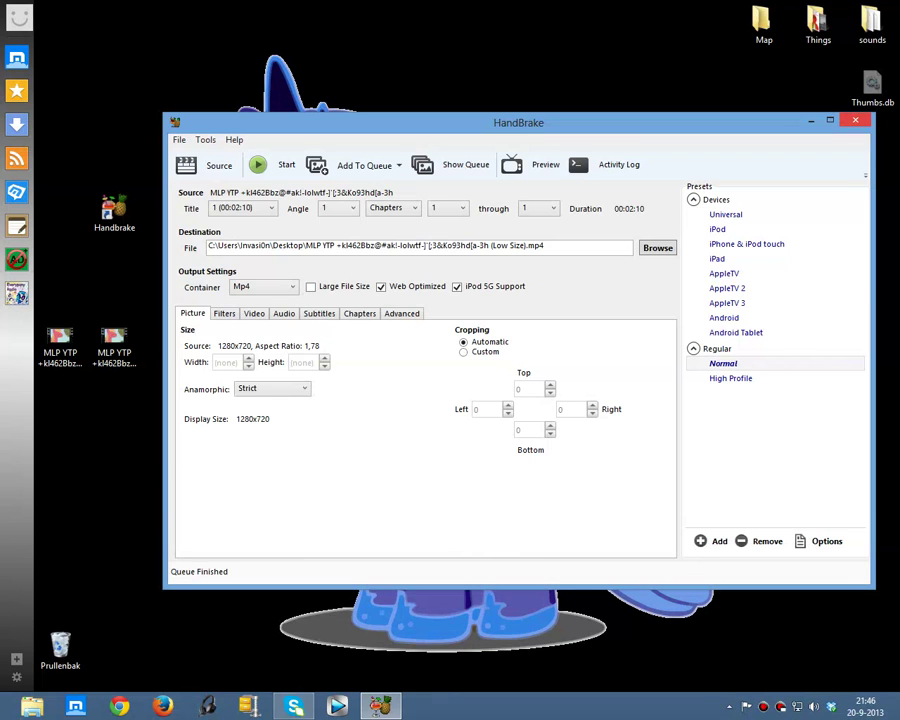
key("alt+F4")
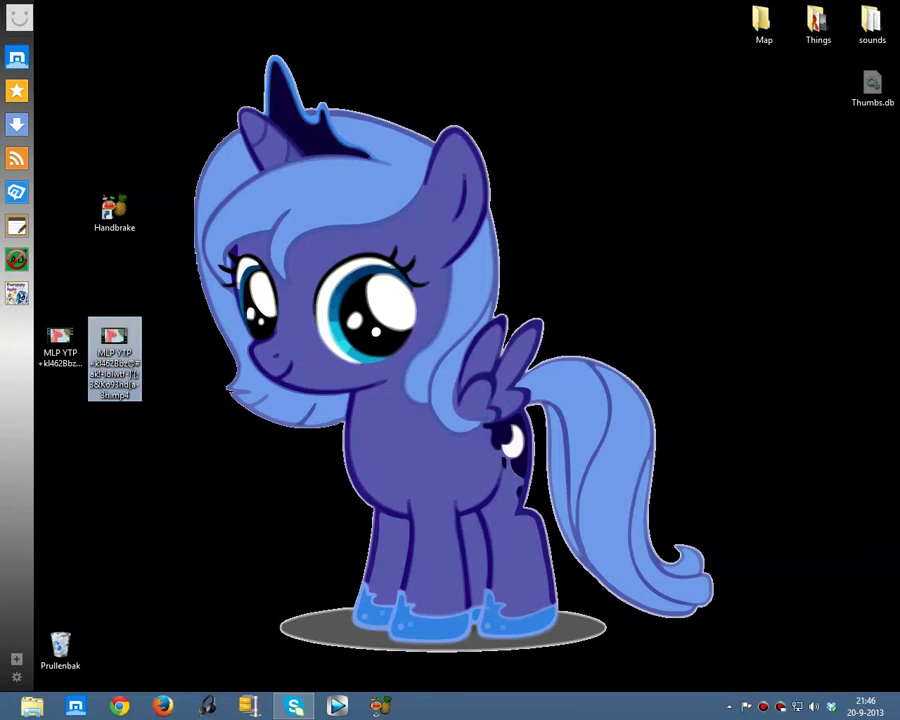